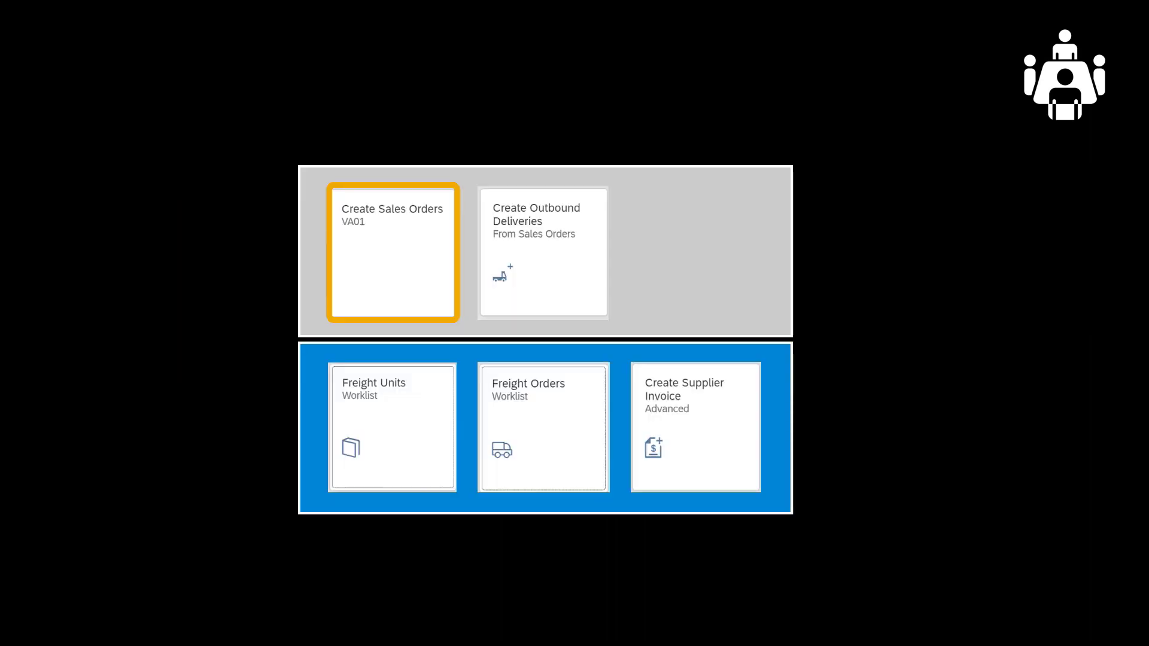
Save the first TM basic sales order with 30 units of material MZ-TM-01.
key(Right)
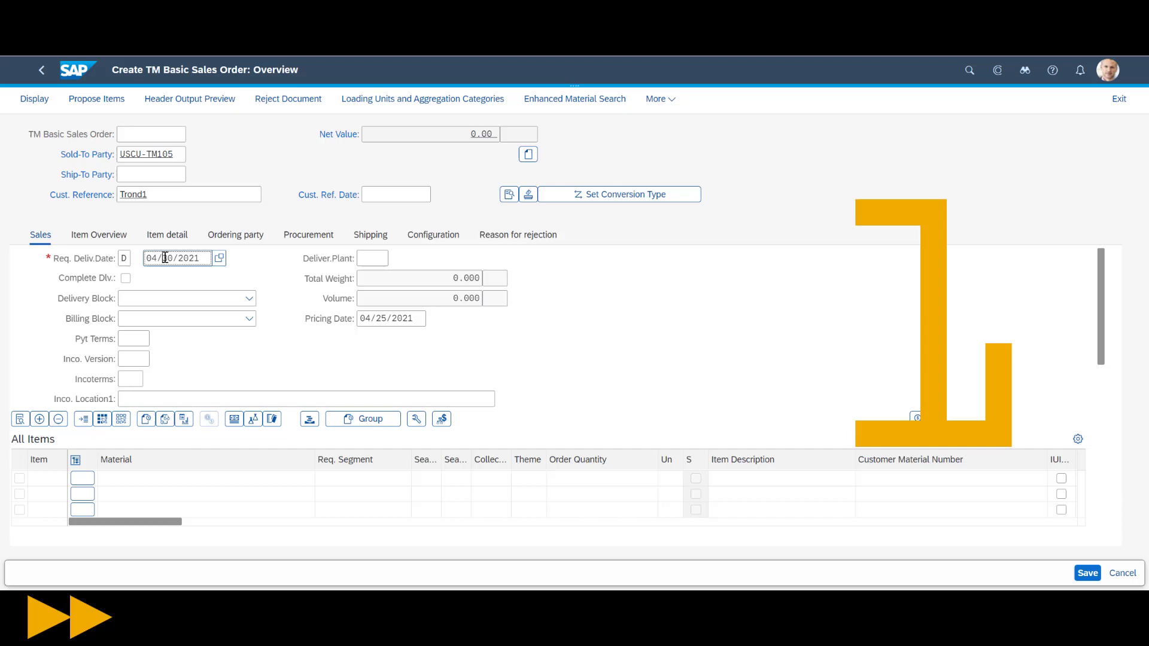
click(228, 479)
text(MZ-TM-01)
key(Tab)
key(Tab)
key(Tab)
key(Tab)
key(Tab)
text(30)
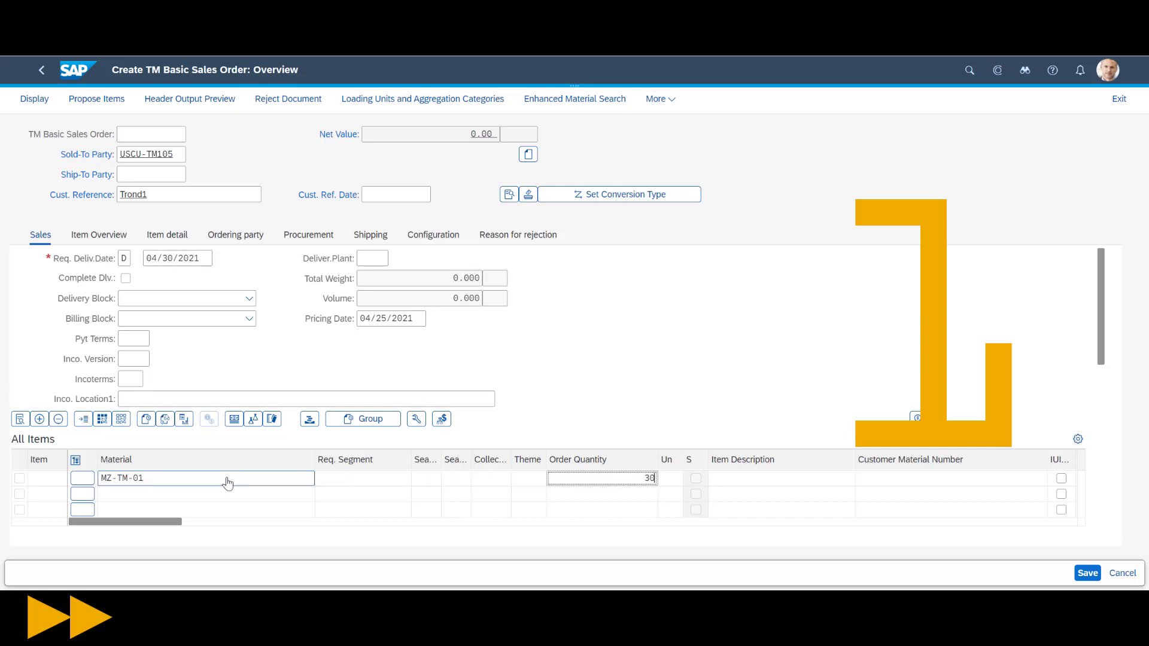
key(Return)
click(1087, 572)
Save a second sales order for another sold-to customer and reference, 30 units of MZ-TM-01.
text(USCU-T)
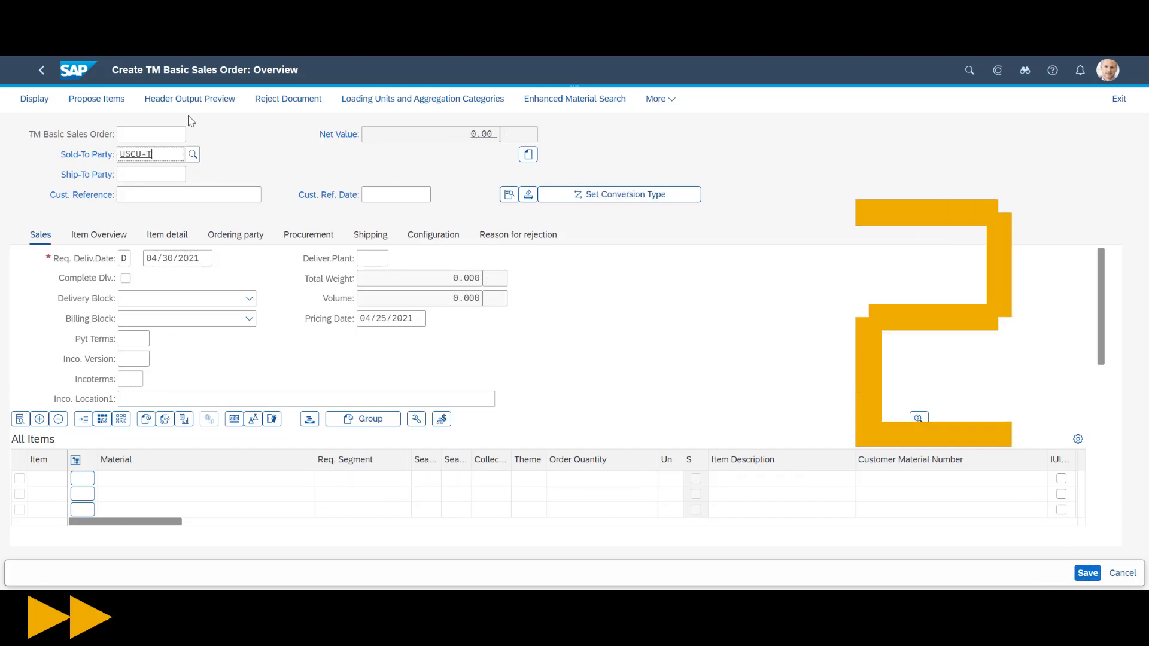
text(M101)
key(Tab)
key(Tab)
text(Trond2)
key(Tab)
click(120, 482)
text(MZ-TM-01)
key(Tab)
key(Tab)
key(Tab)
key(Tab)
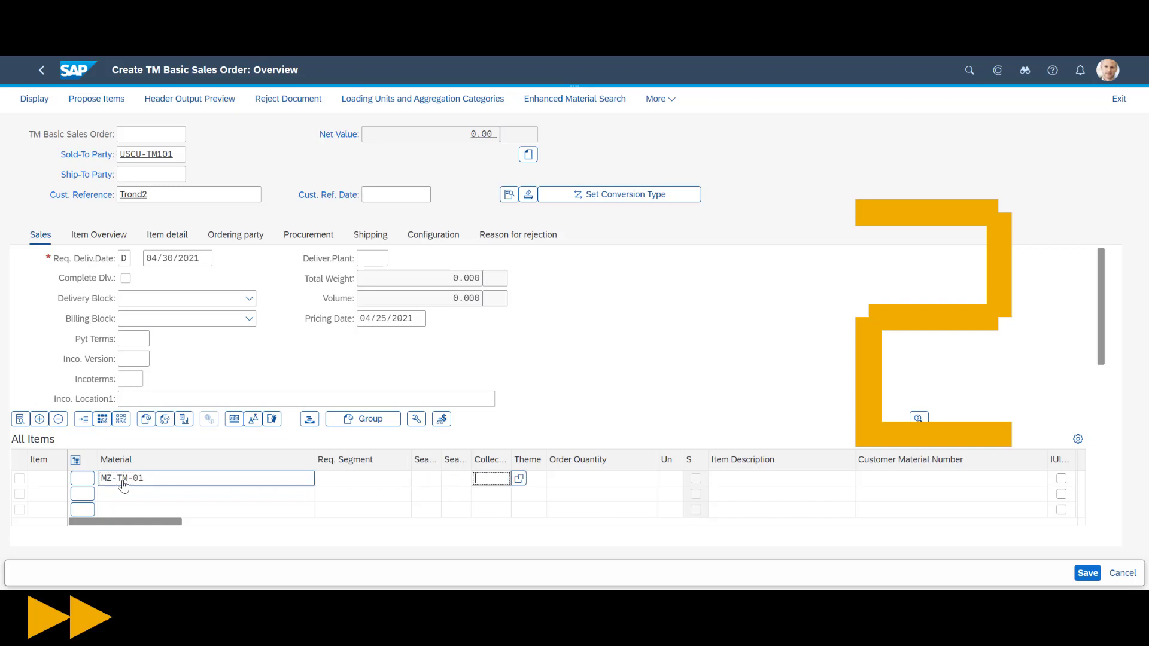
key(Tab)
text(30)
key(Return)
click(1088, 573)
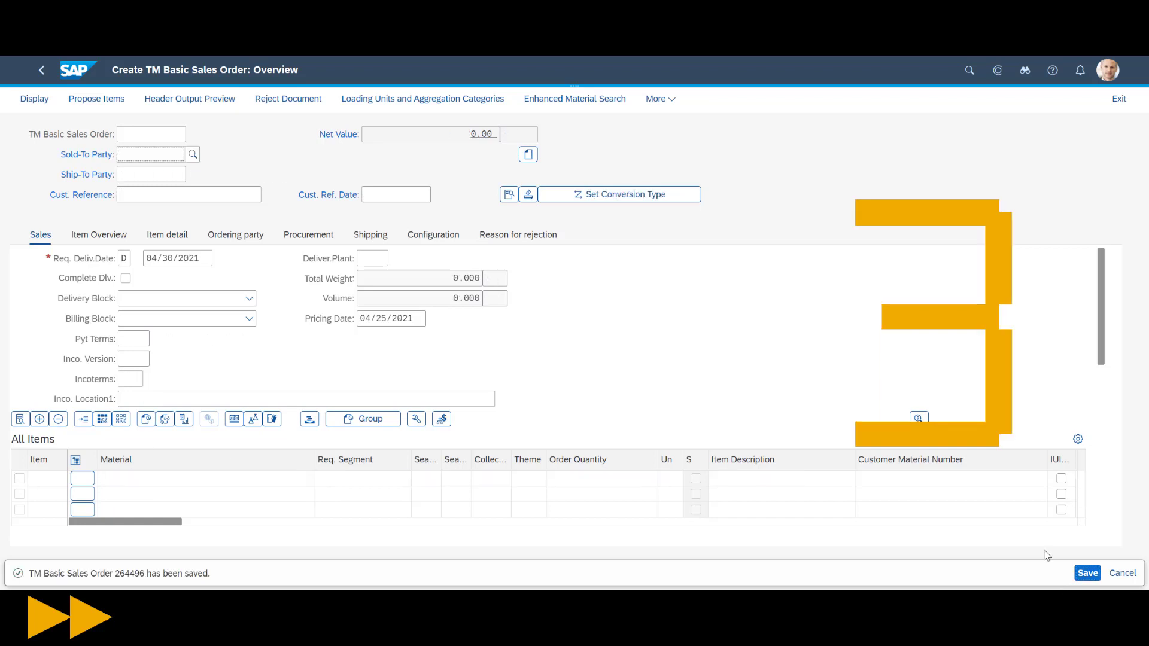
Save a third sales order for a new customer and reference, 50 units of MZ-TM-01.
text(USCU-TM104)
key(Tab)
key(Tab)
text(Trond3)
key(Tab)
click(192, 481)
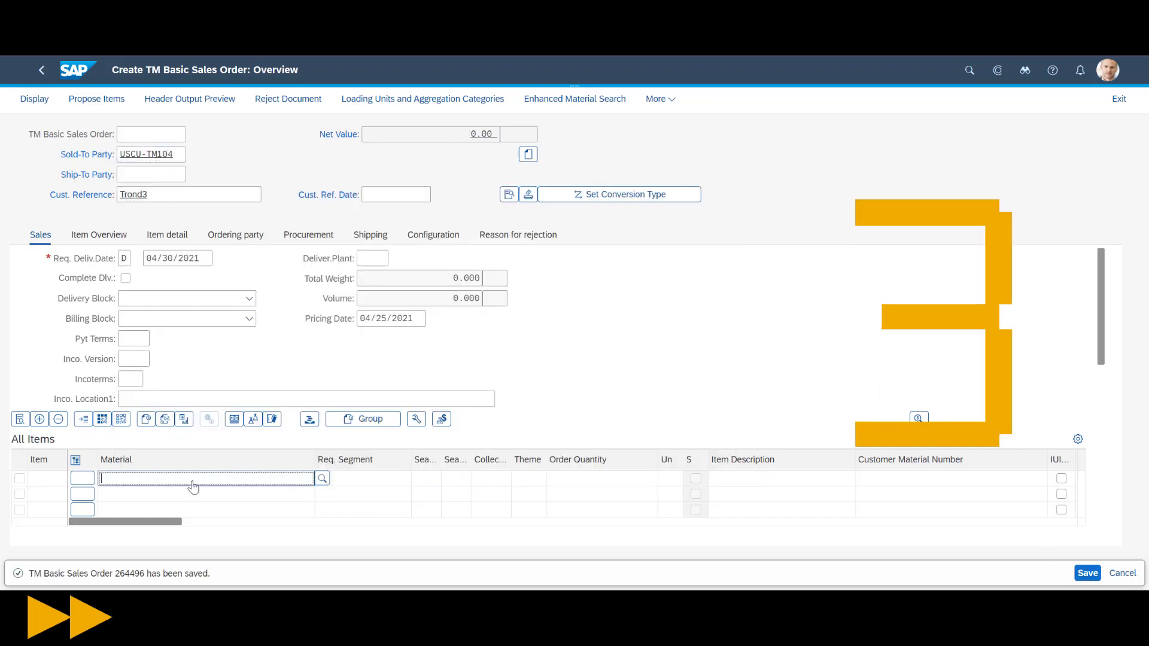
text(MZ-TM-01)
key(Tab)
key(Tab)
key(Tab)
key(Tab)
key(Tab)
text(50)
key(Return)
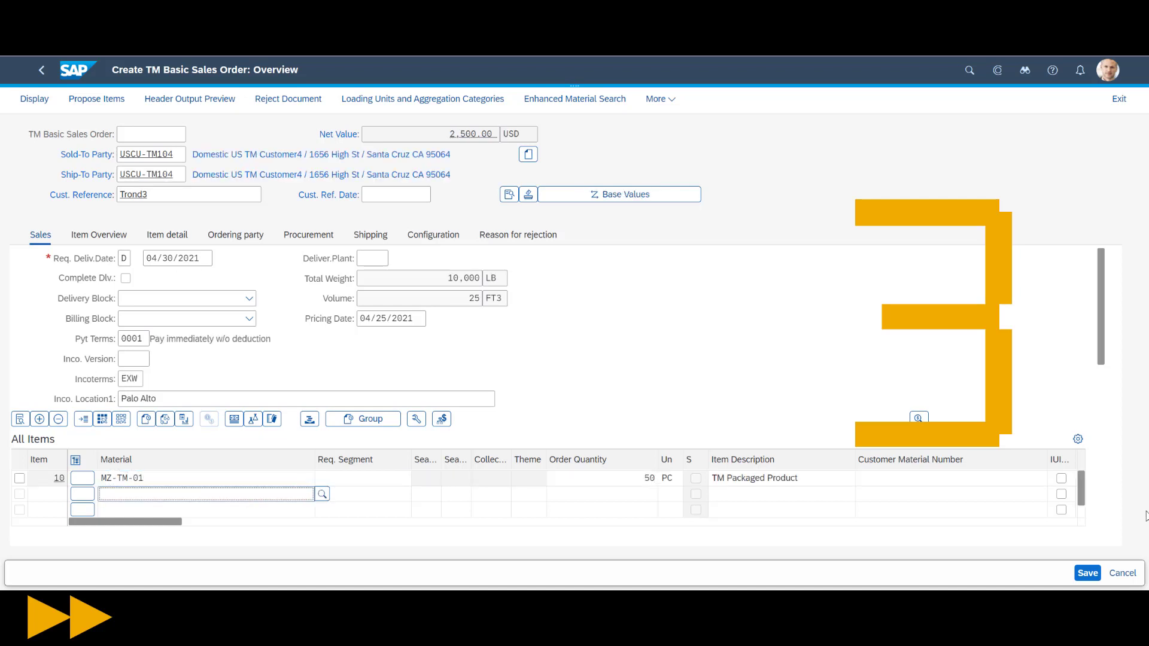
click(1087, 573)
Save the fourth sales order for another customer and reference, 50 units of MZ-TM-01.
text(USCU-TM106)
key(Tab)
key(Tab)
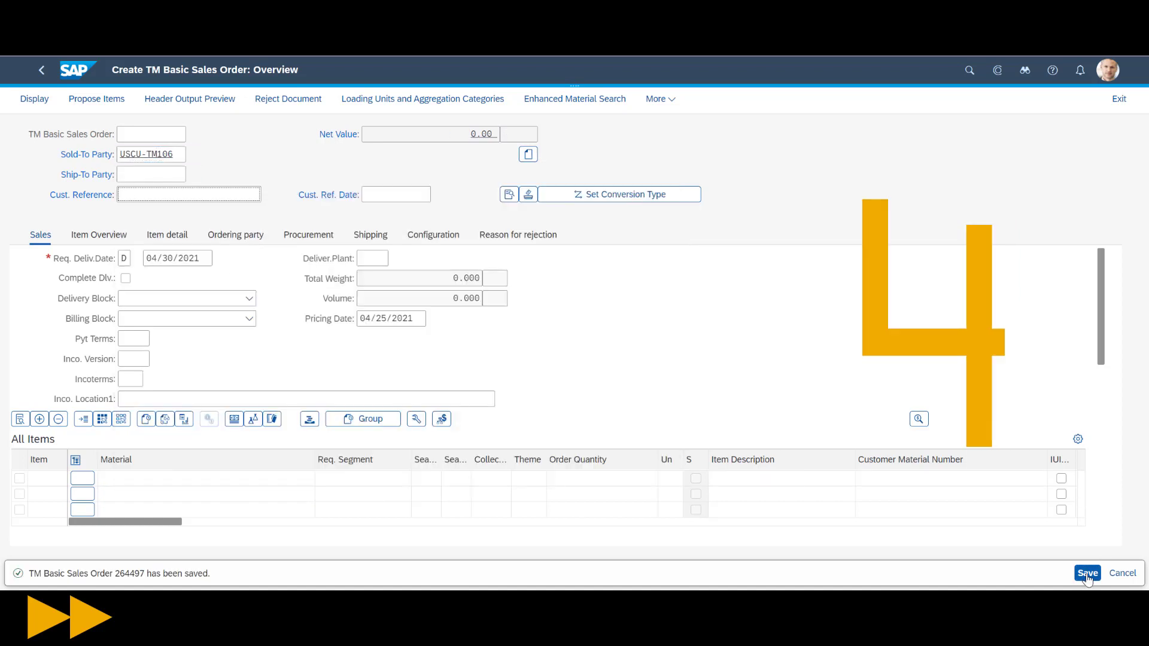
text(Trond4)
click(135, 482)
text(MZ-TM-01)
key(Tab)
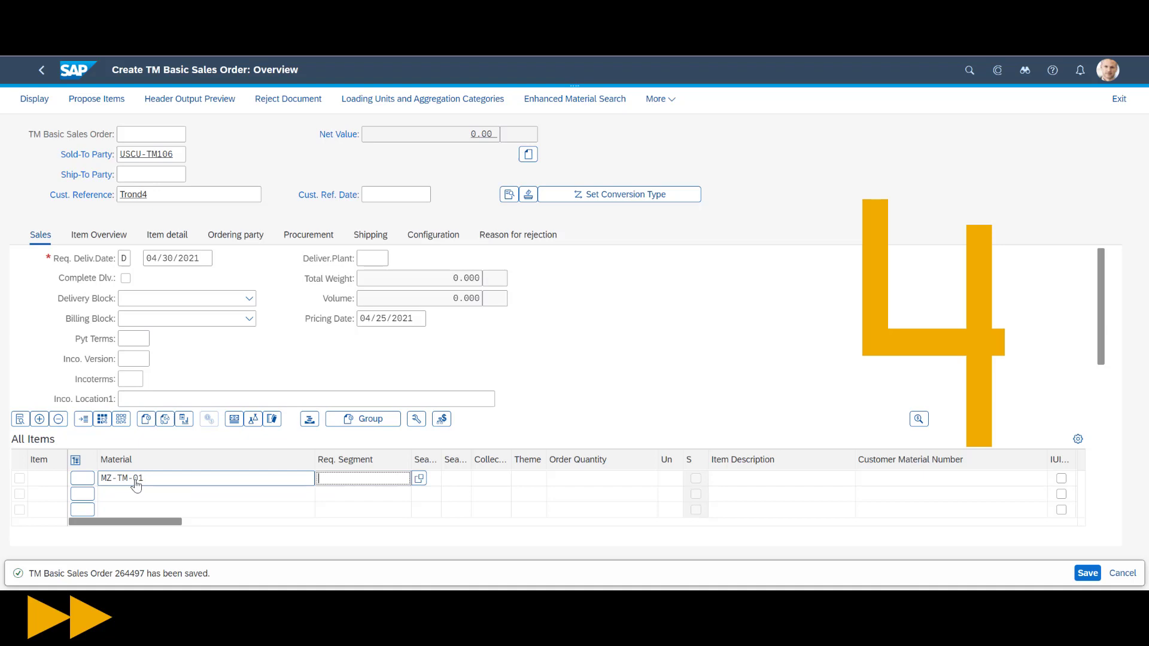
key(Tab)
key(Tab)
key(Tab)
key(Tab)
text(50)
key(Return)
click(1087, 573)
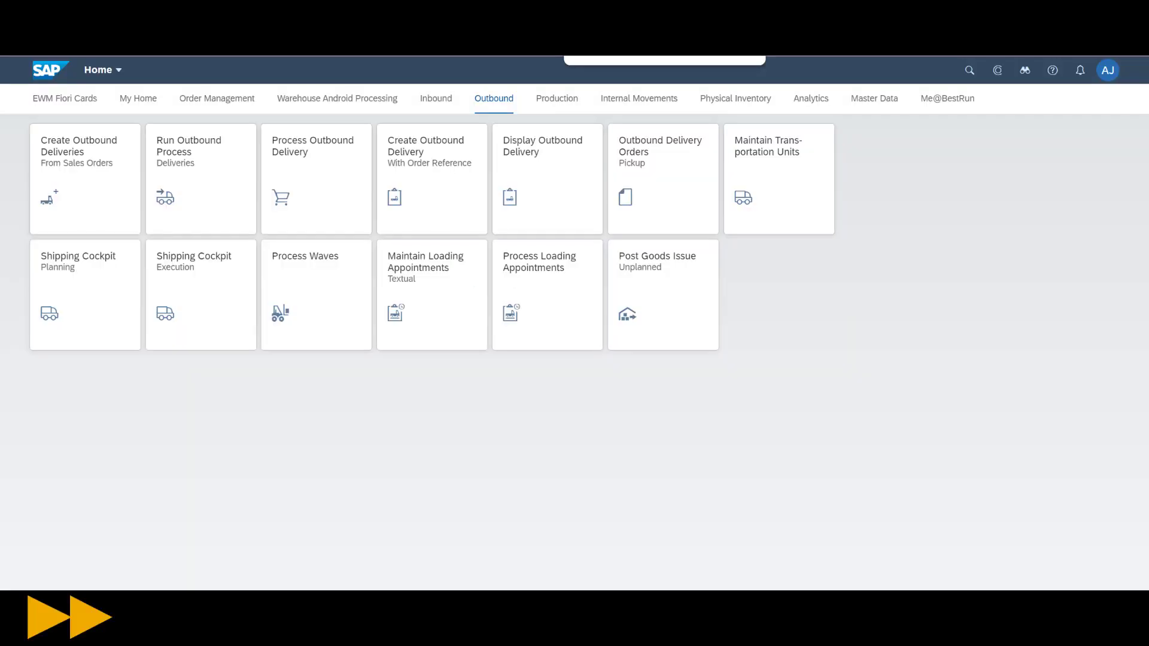
Create outbound deliveries for all four due sales orders and review the creation log.
click(102, 179)
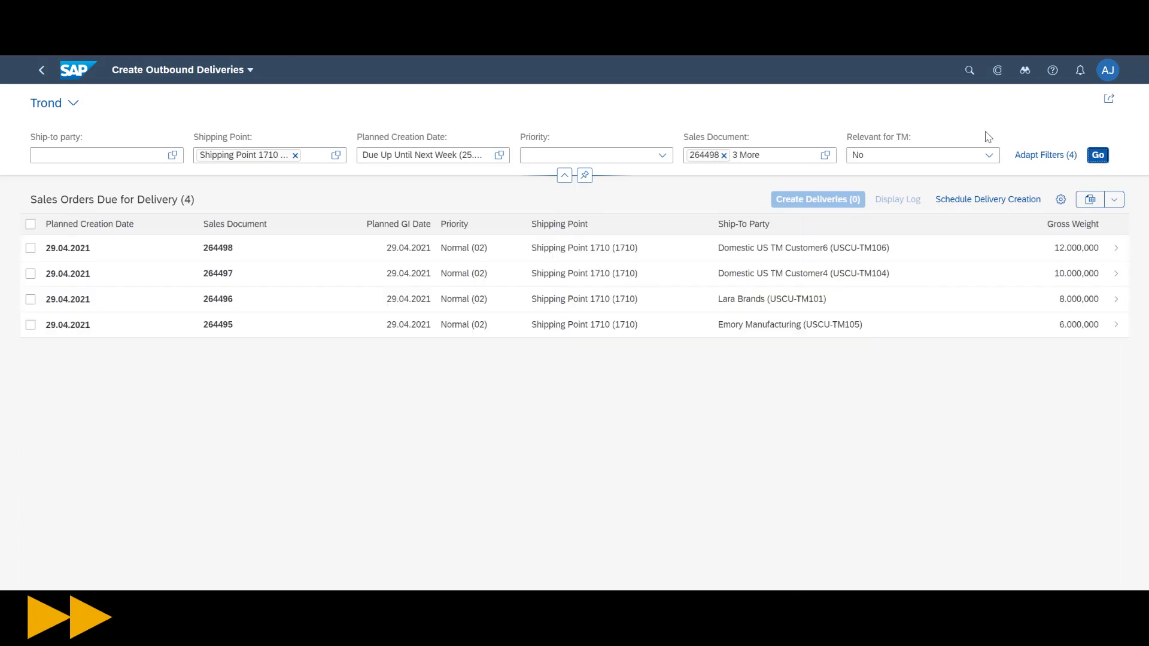
click(31, 223)
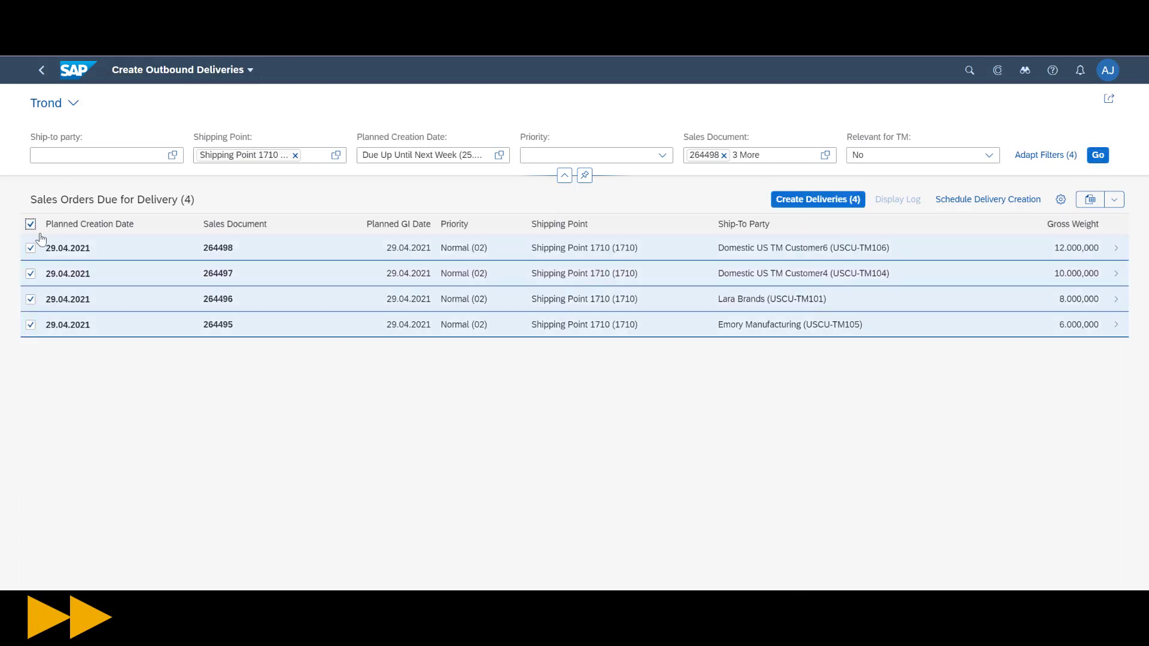
click(802, 207)
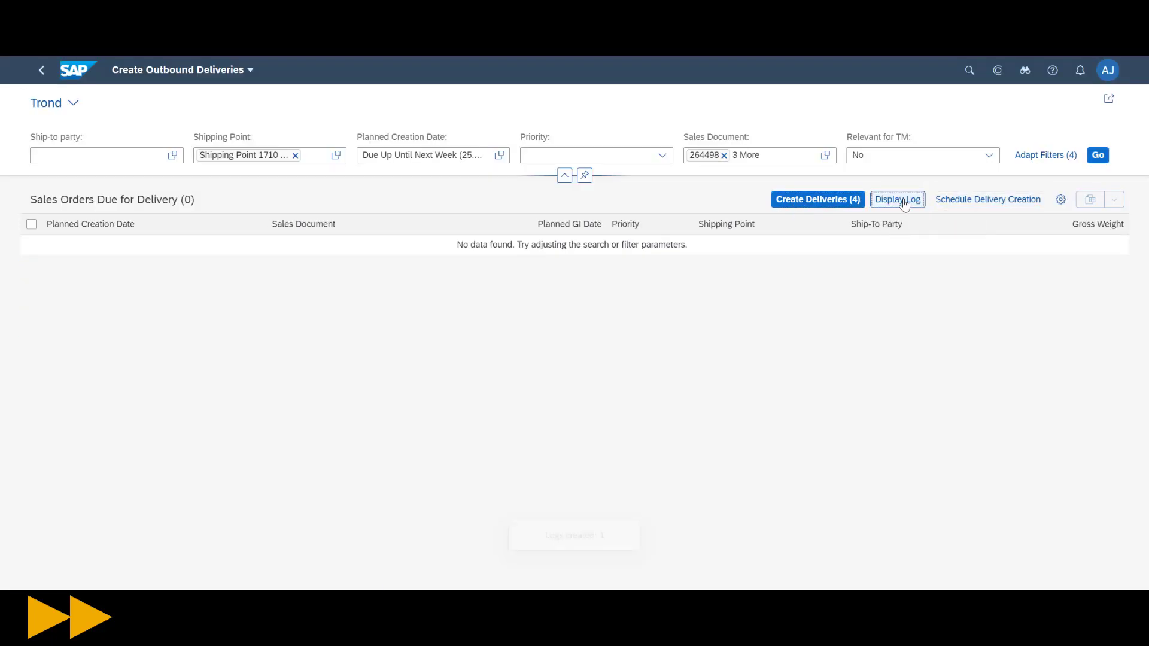
click(902, 201)
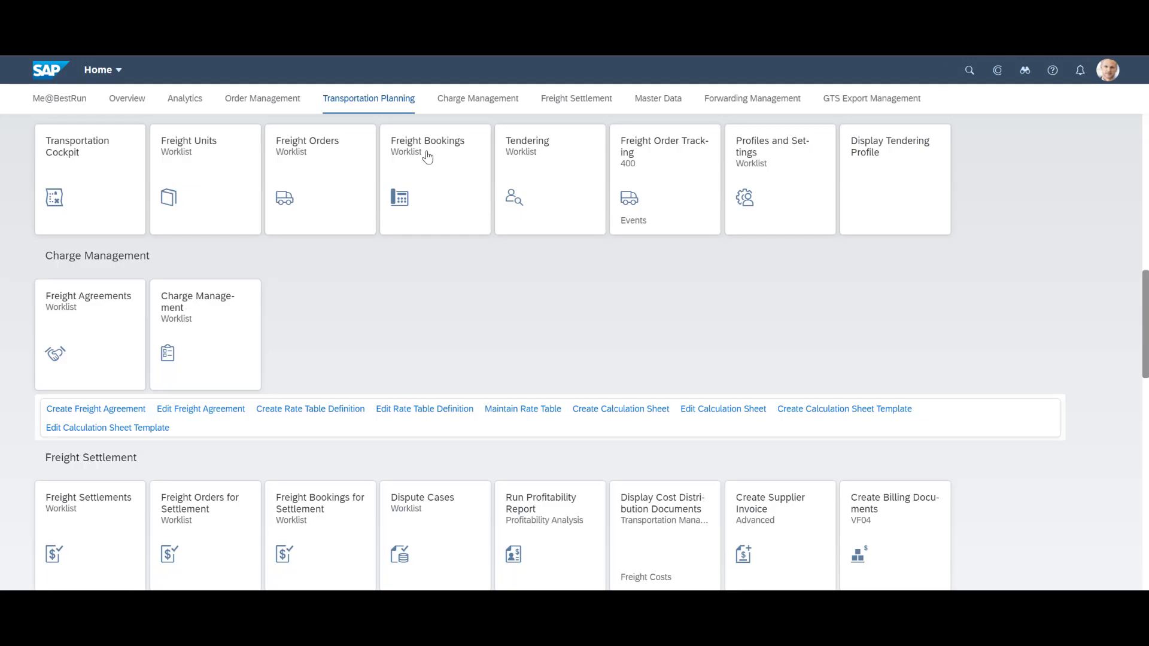
From the Freight Units for Manual Planning list, create one capacity document for all four units.
click(212, 215)
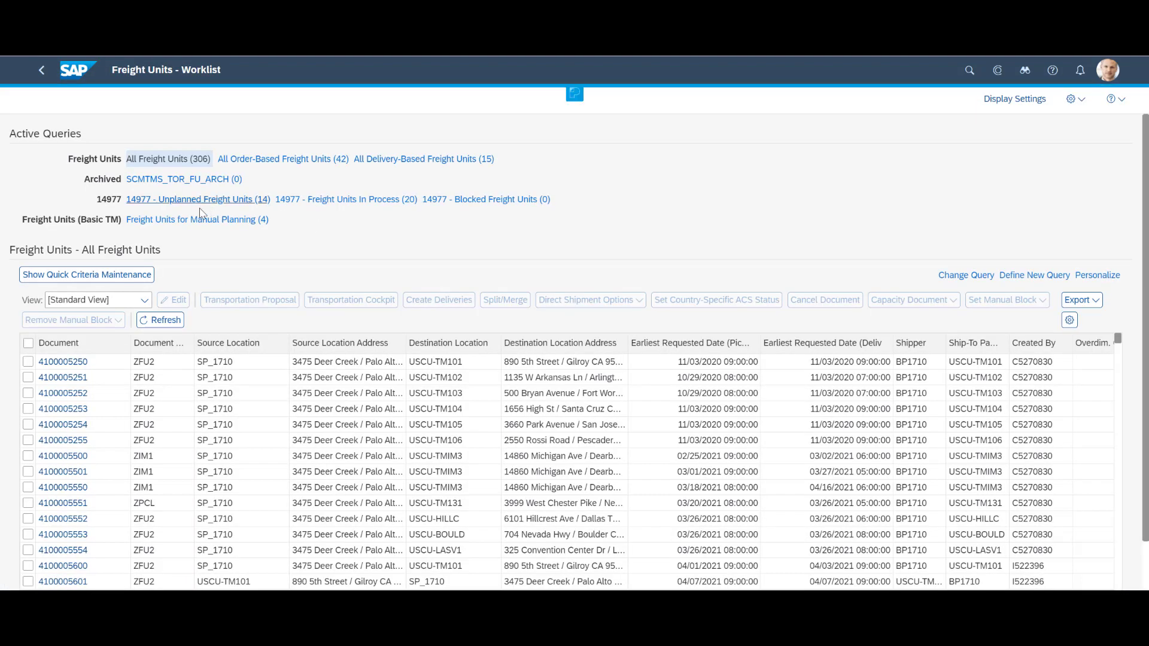
click(197, 221)
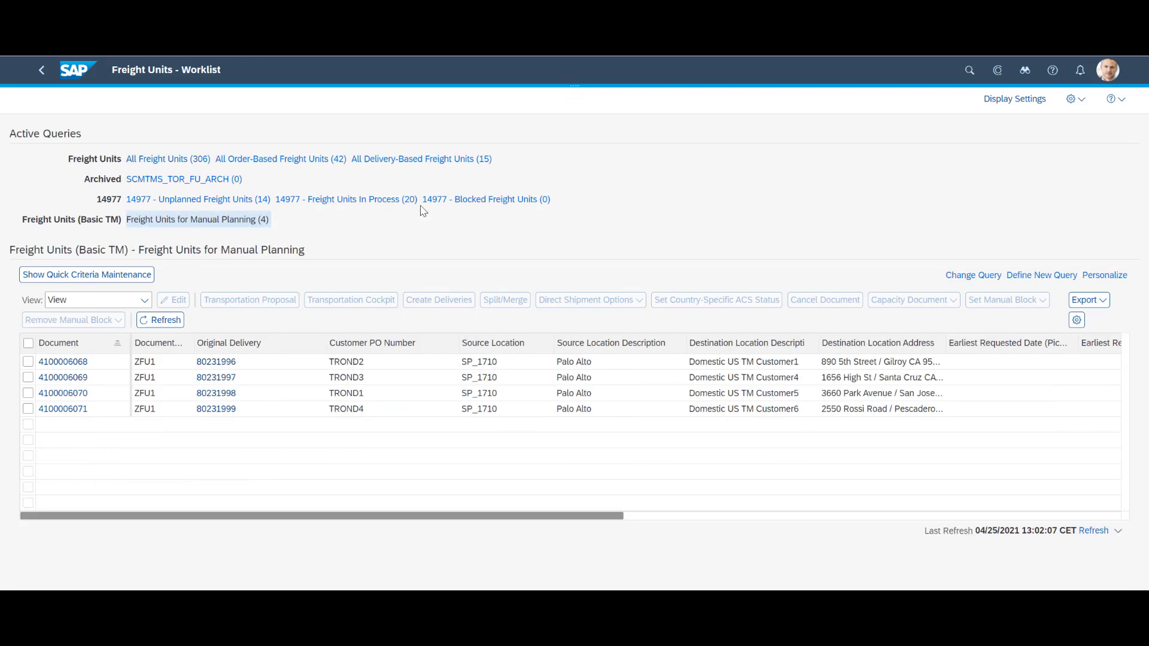
click(28, 345)
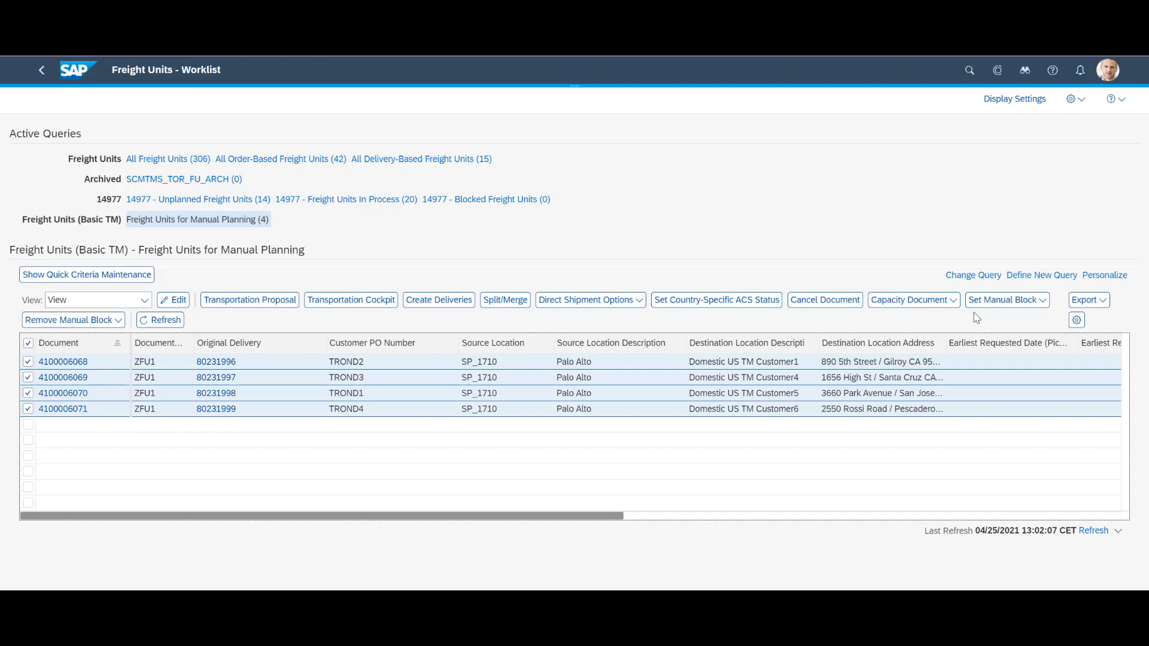
click(934, 299)
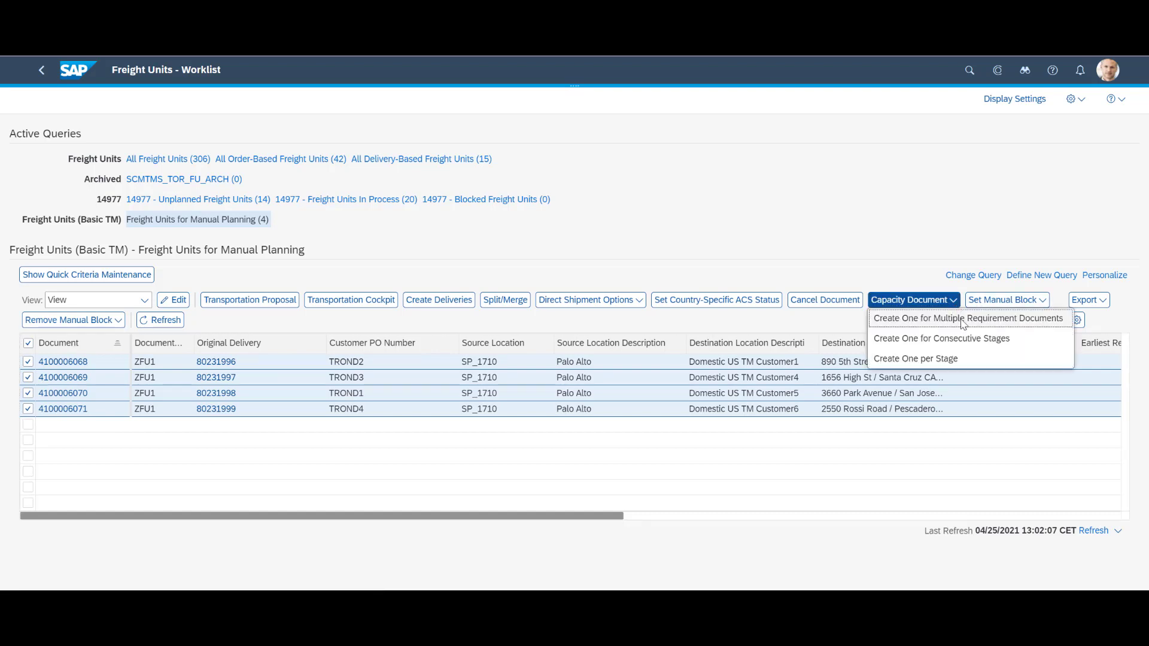
click(962, 319)
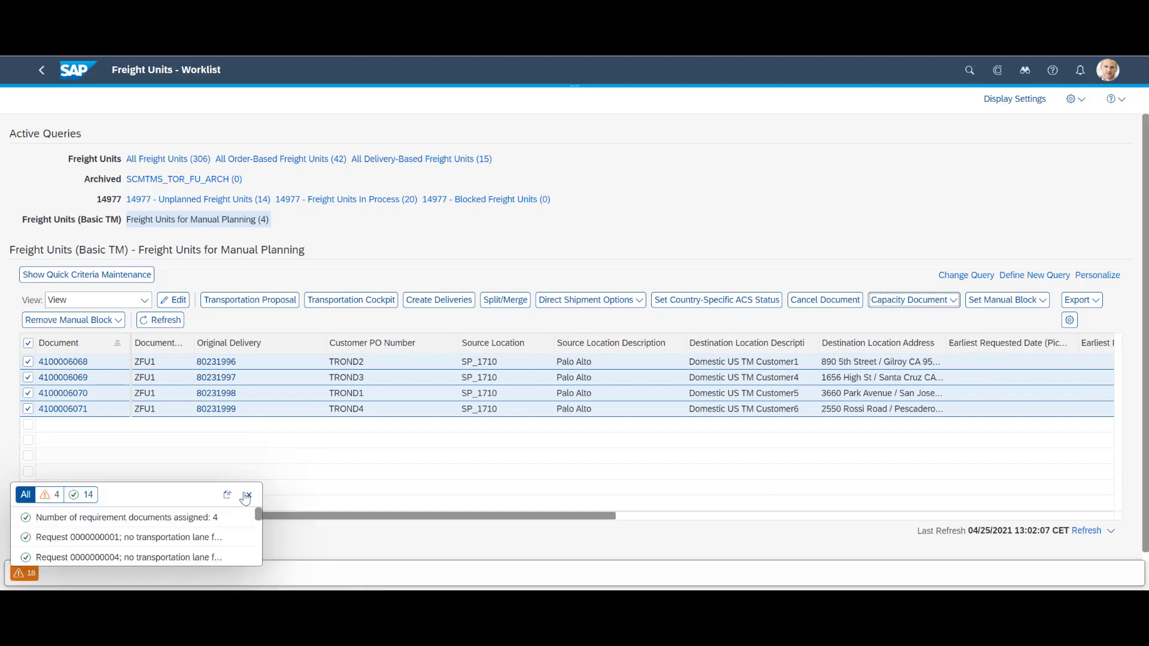
click(249, 495)
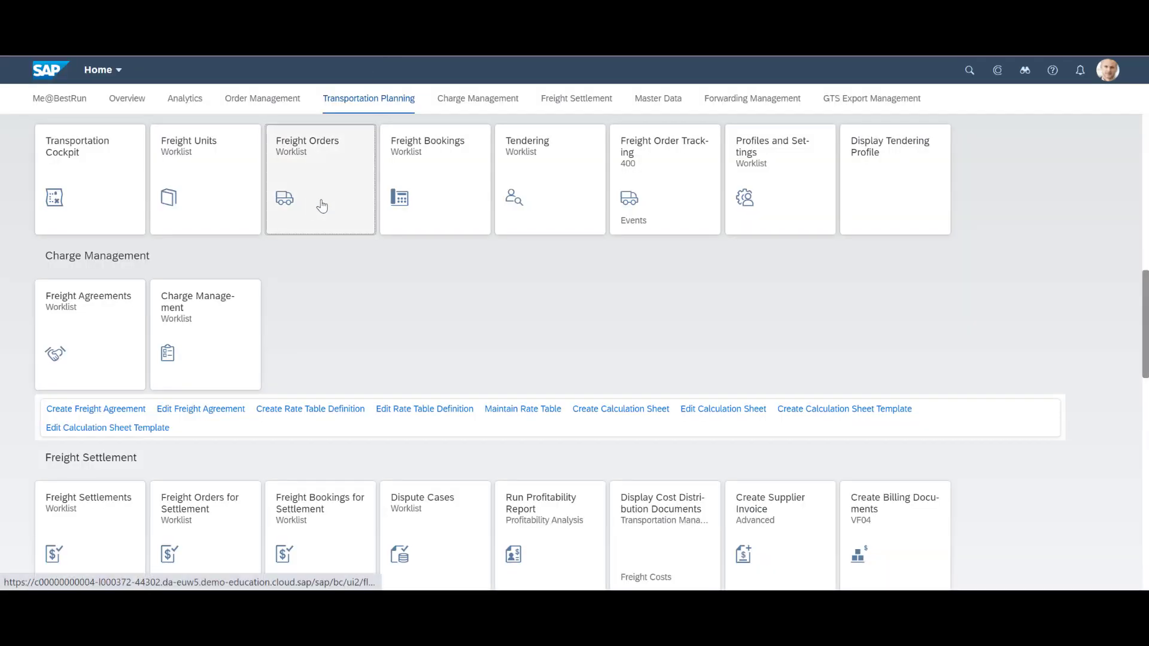
Open the first freight order listed for subcontracting in the Freight Orders worklist.
click(321, 205)
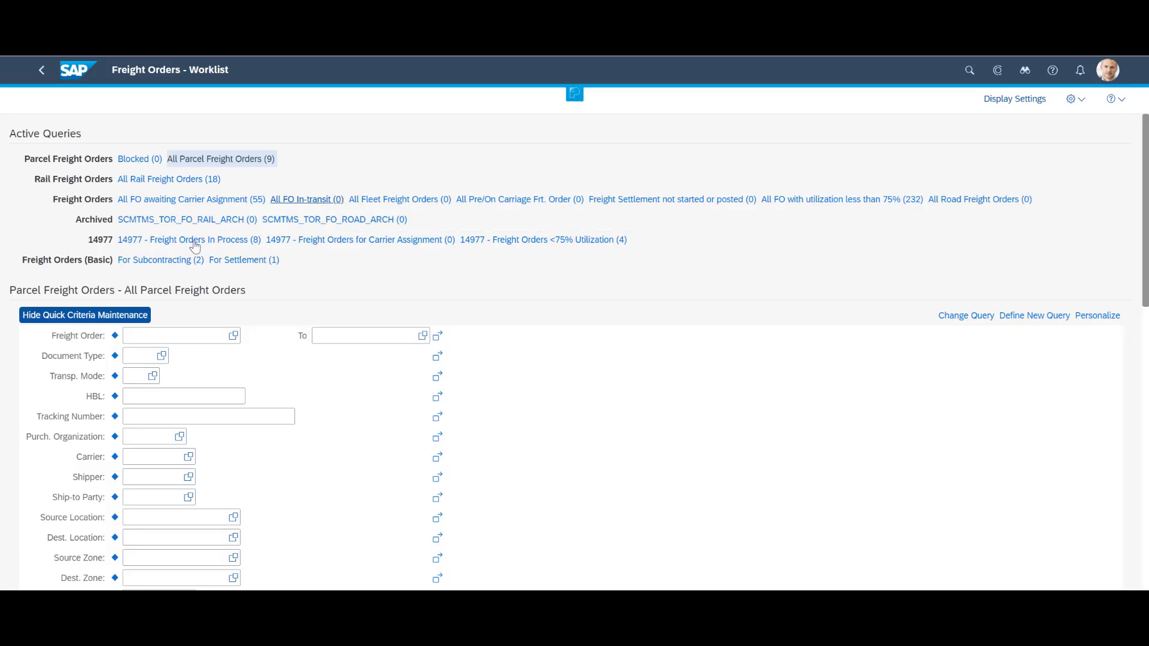
click(169, 263)
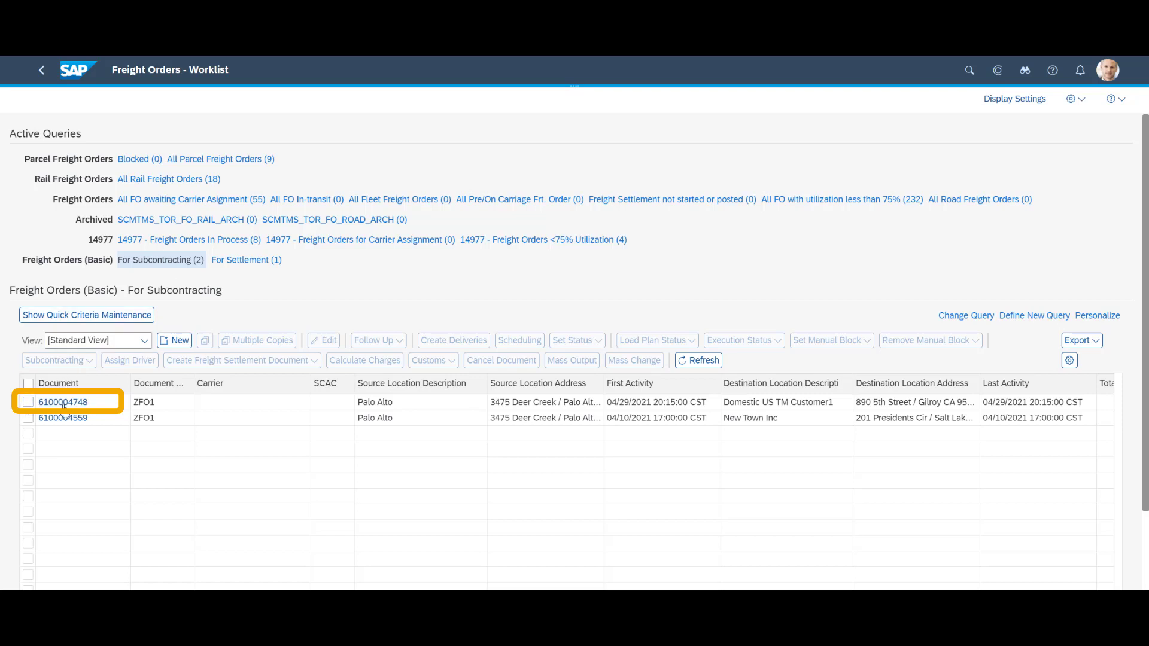
click(62, 402)
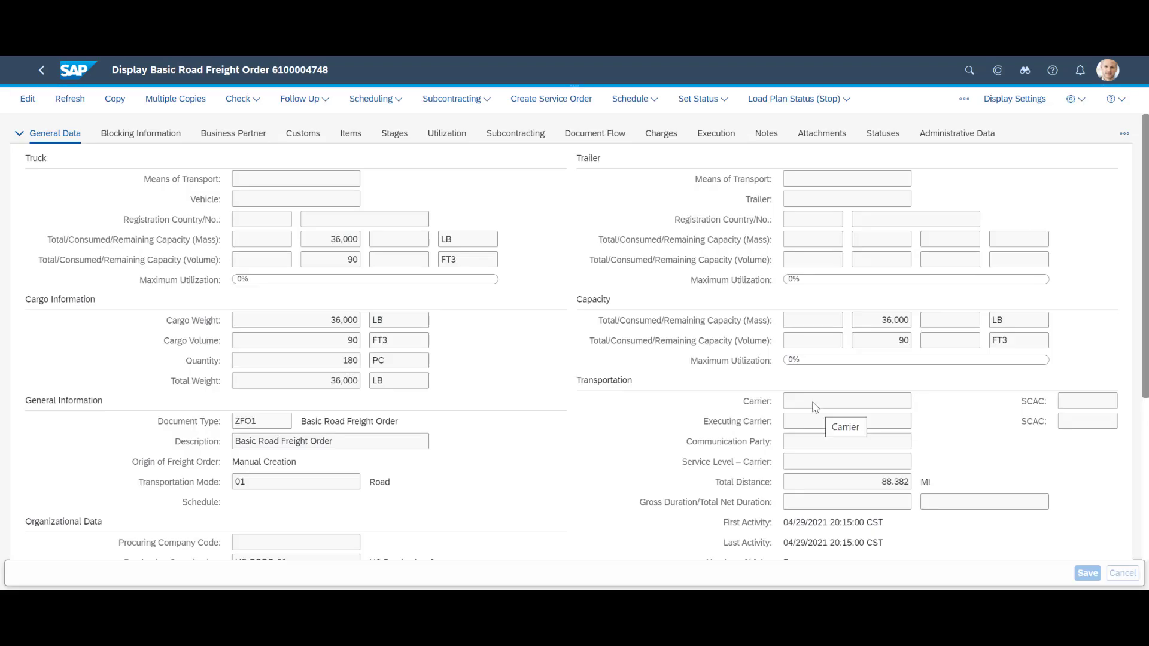
click(820, 402)
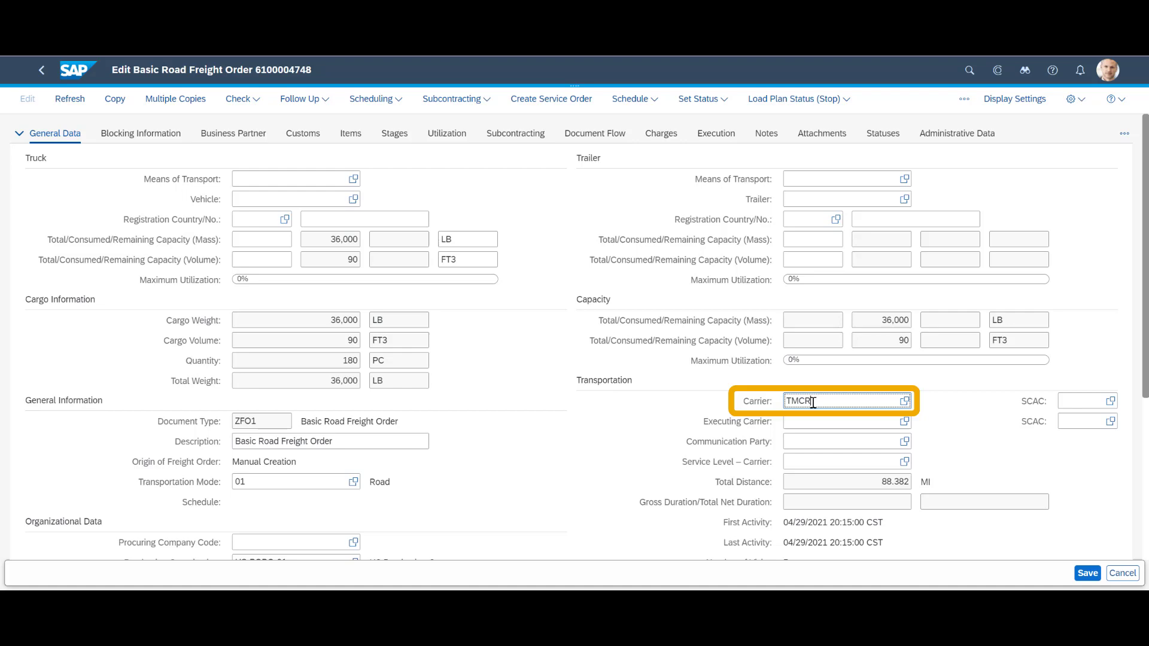
text(TMCR-R01)
key(Return)
click(293, 201)
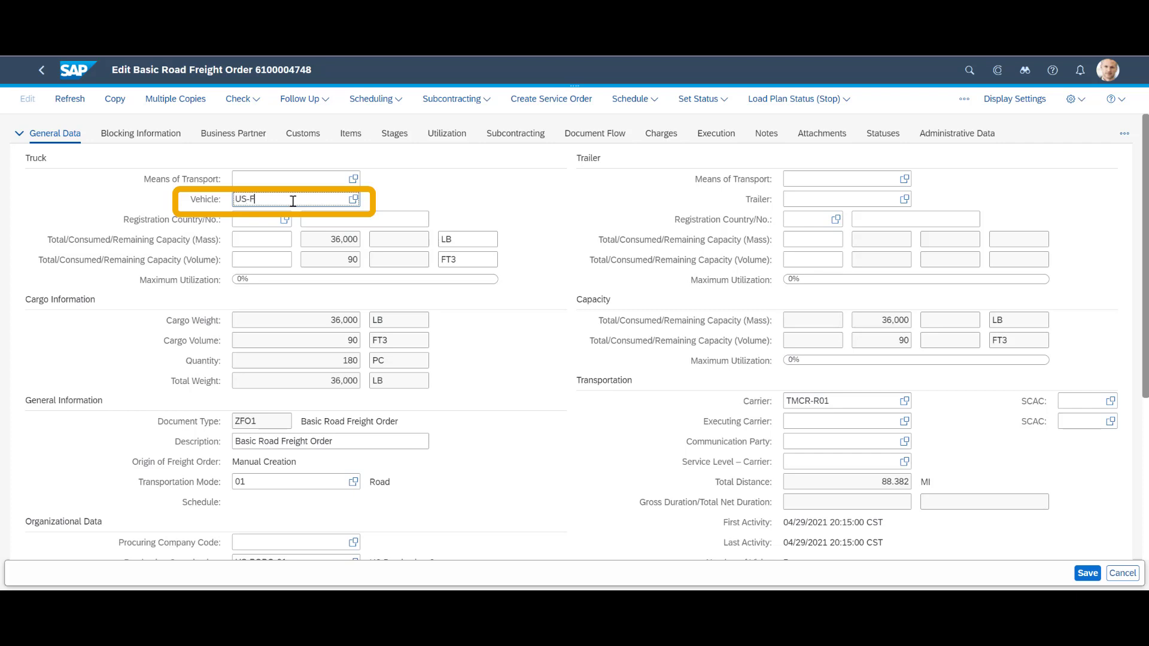
text(US-FTL-01)
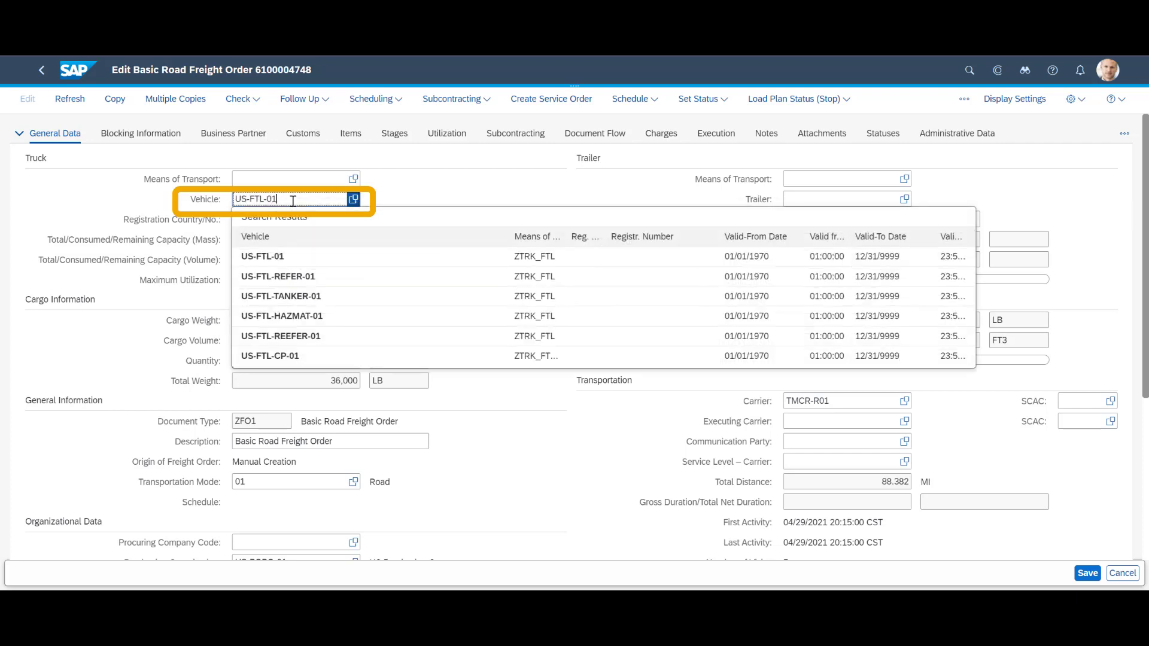
key(Tab)
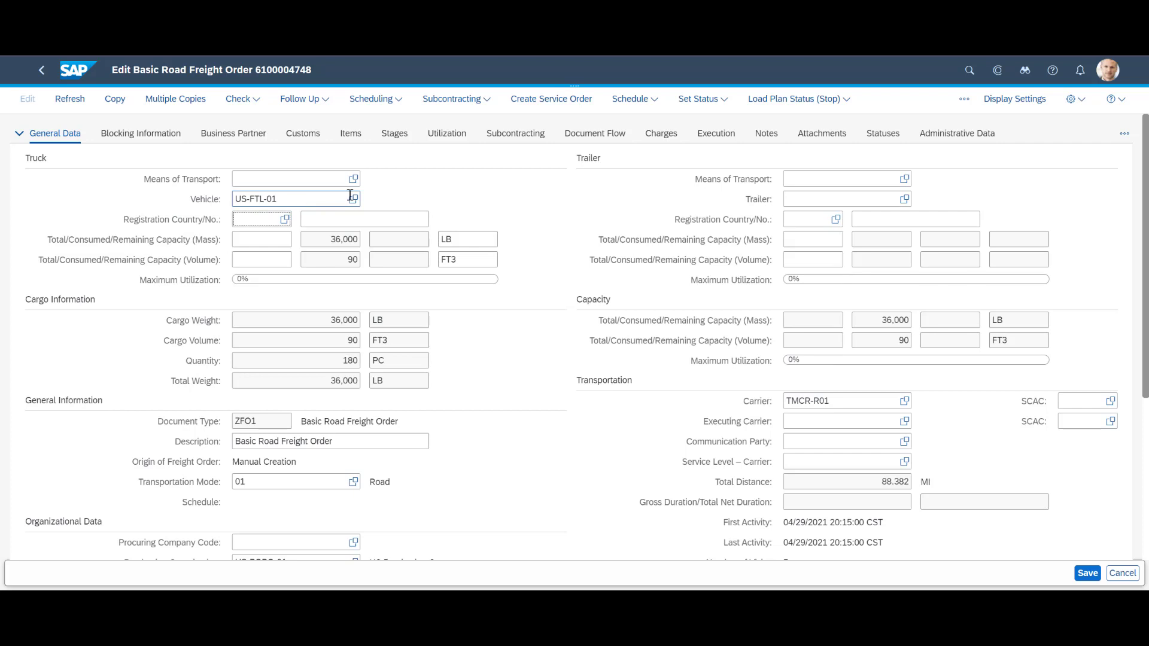
click(1084, 573)
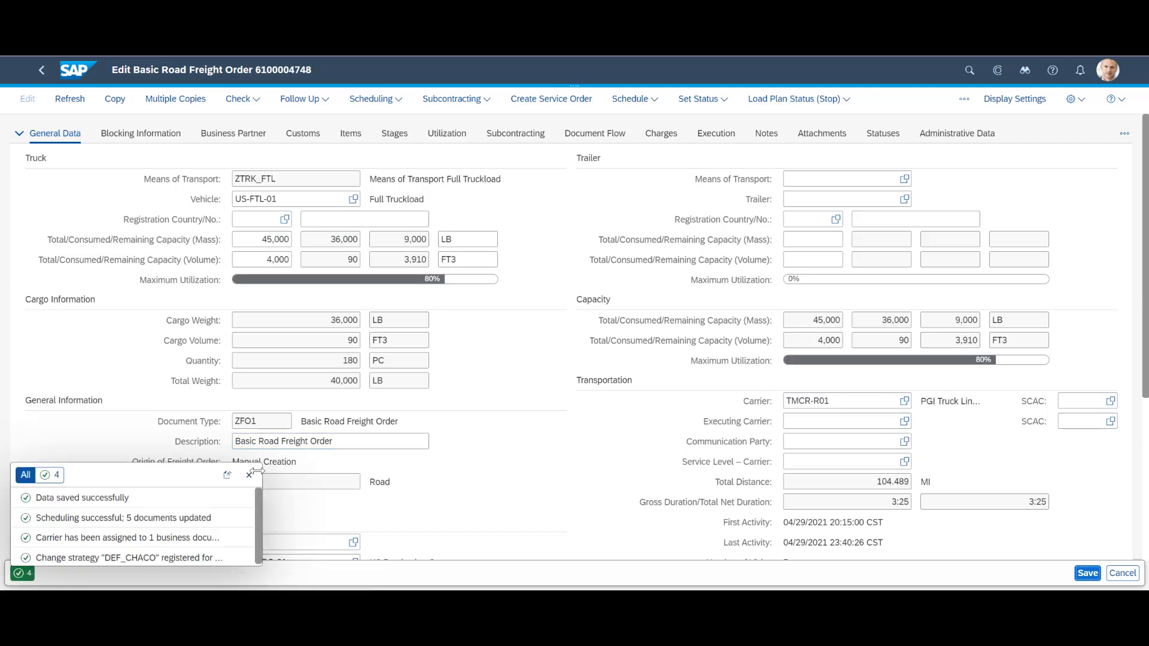
click(249, 476)
click(486, 102)
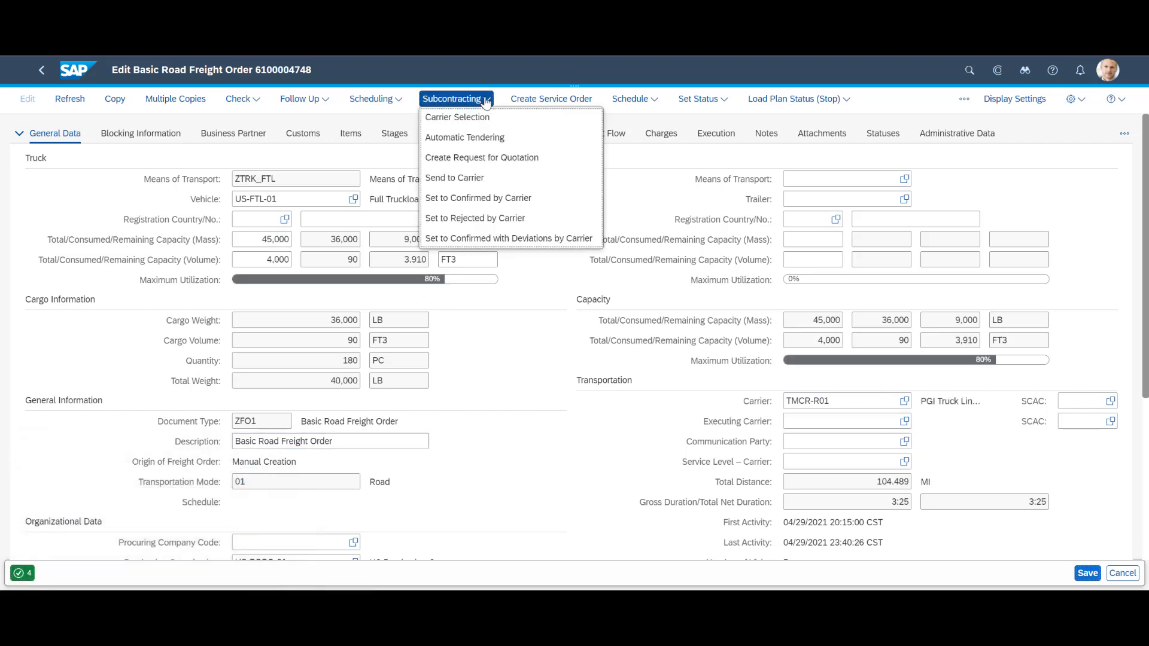
click(464, 179)
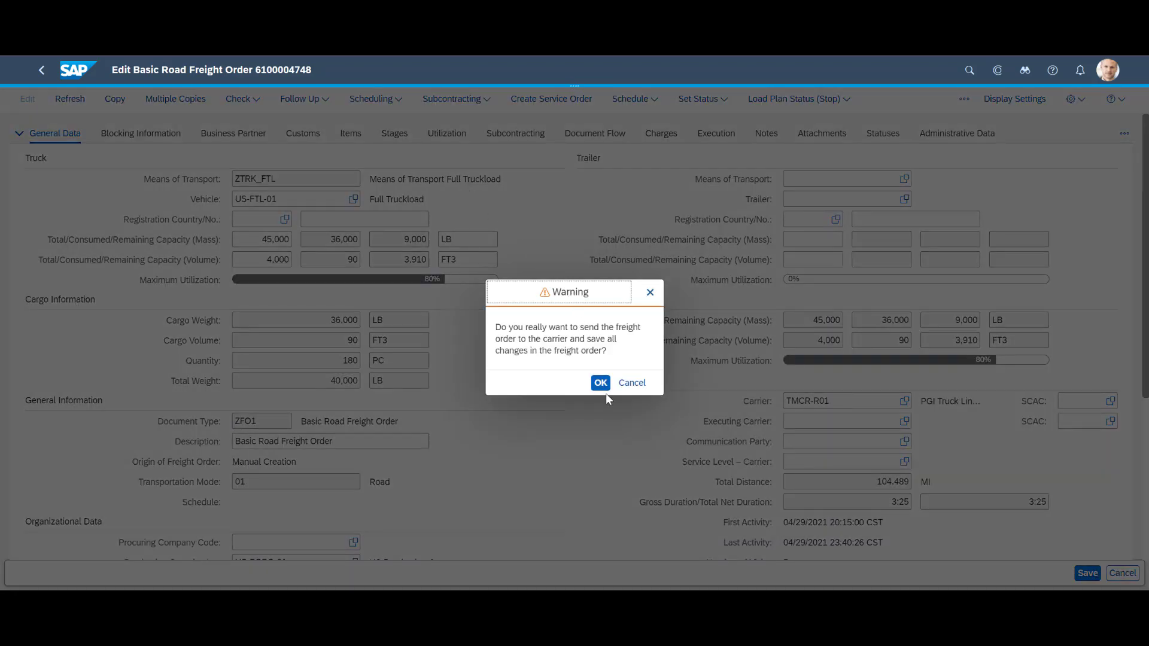
click(602, 385)
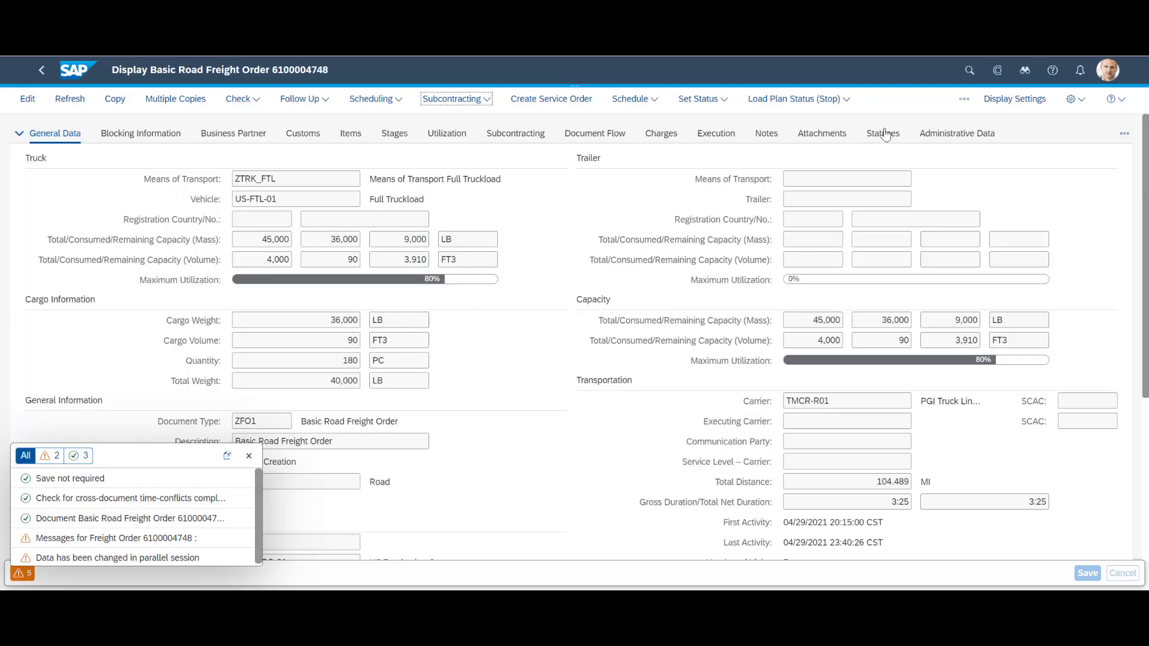
click(249, 456)
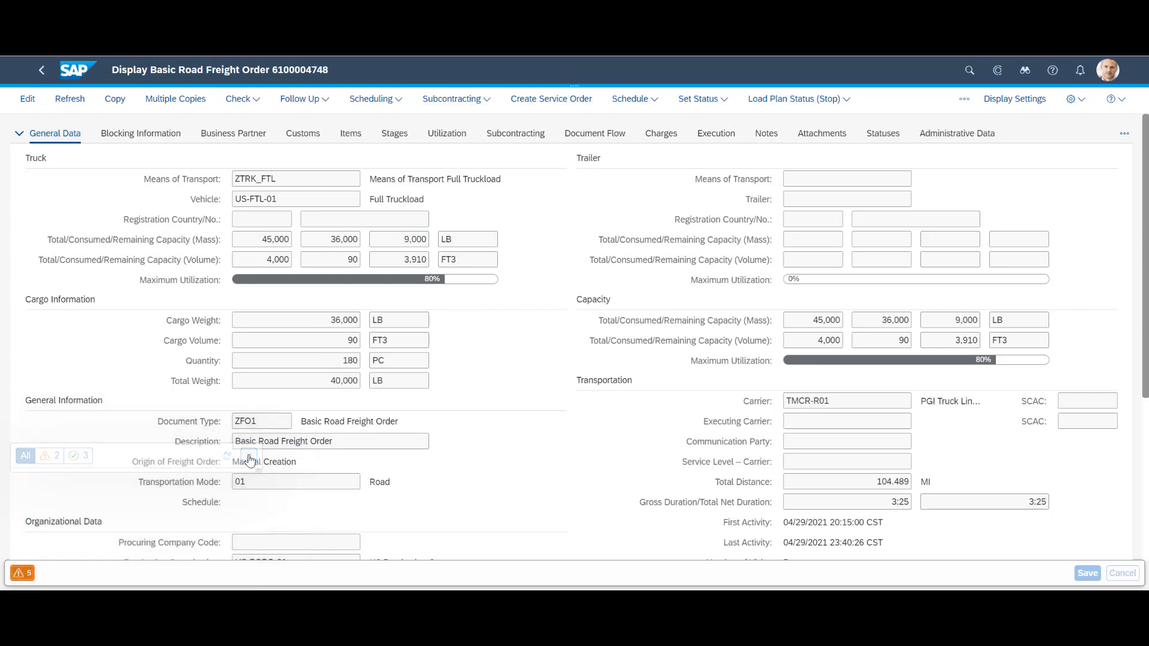
In edit mode, set the order's confirmation status to Confirmed by Carrier.
click(878, 136)
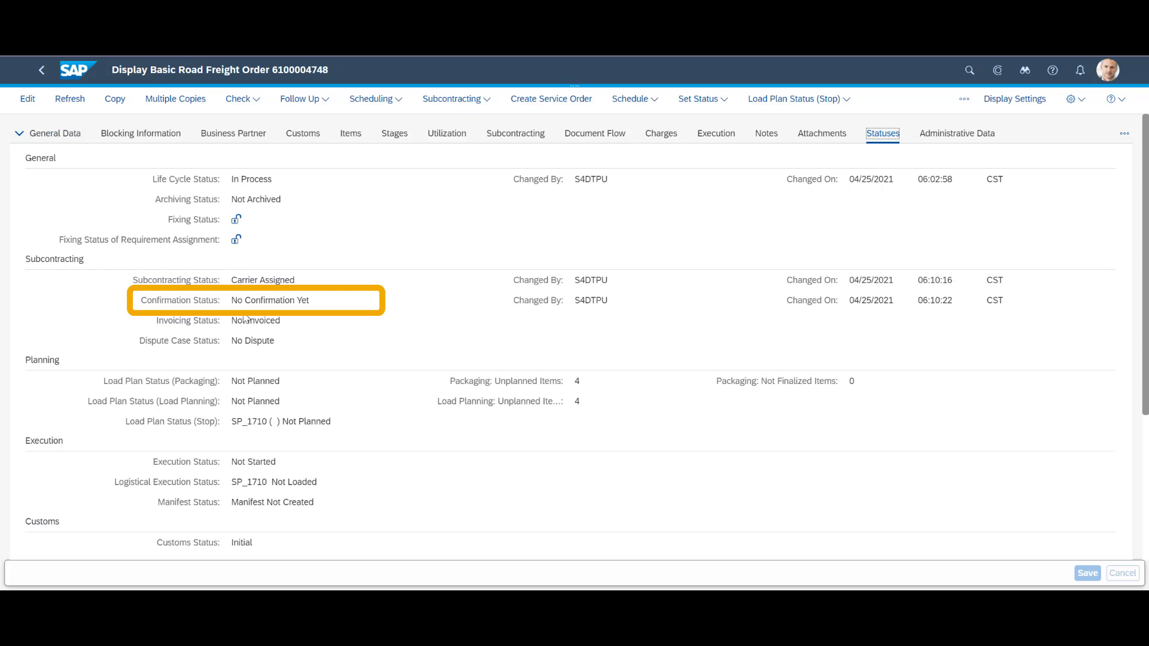
click(28, 99)
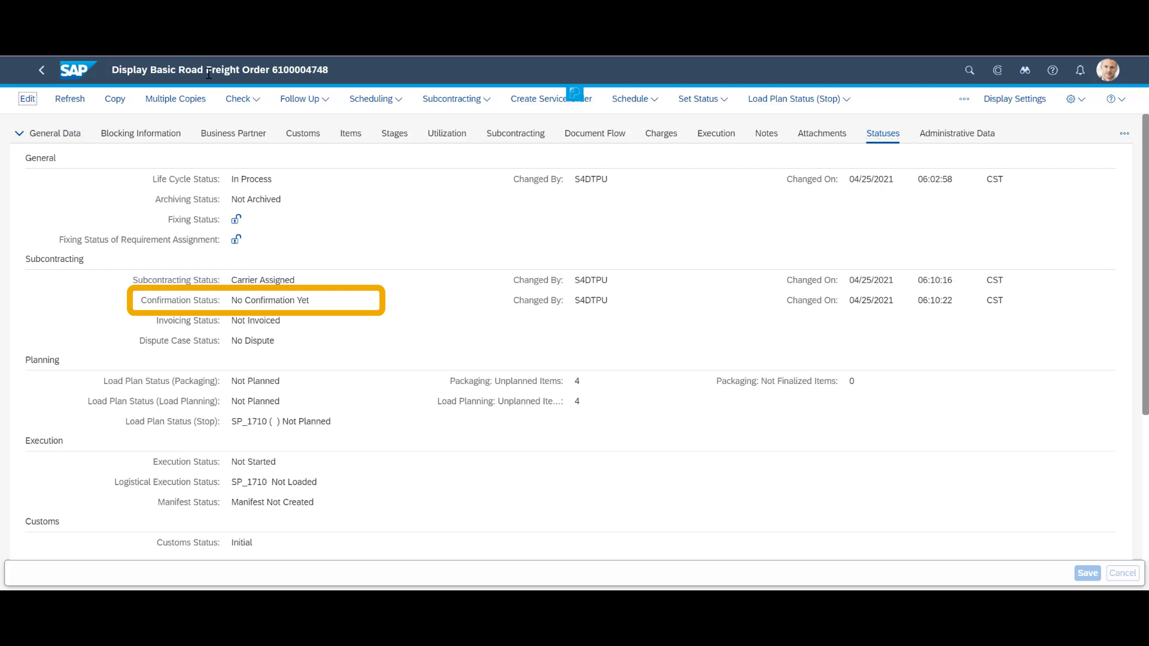
click(491, 100)
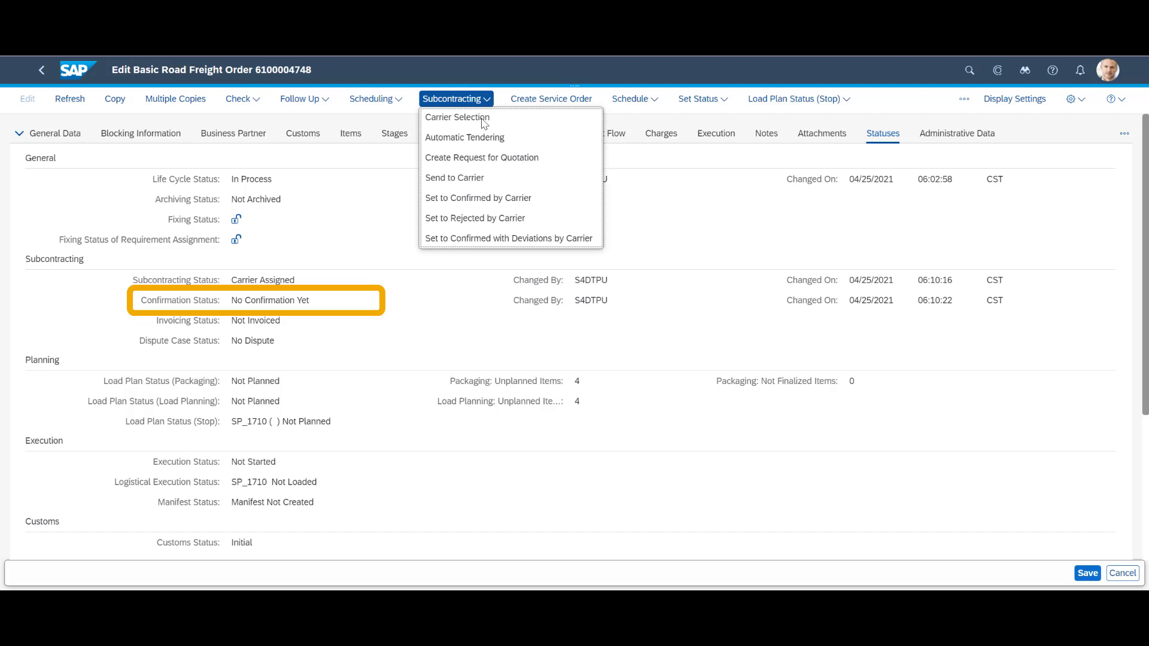
click(462, 201)
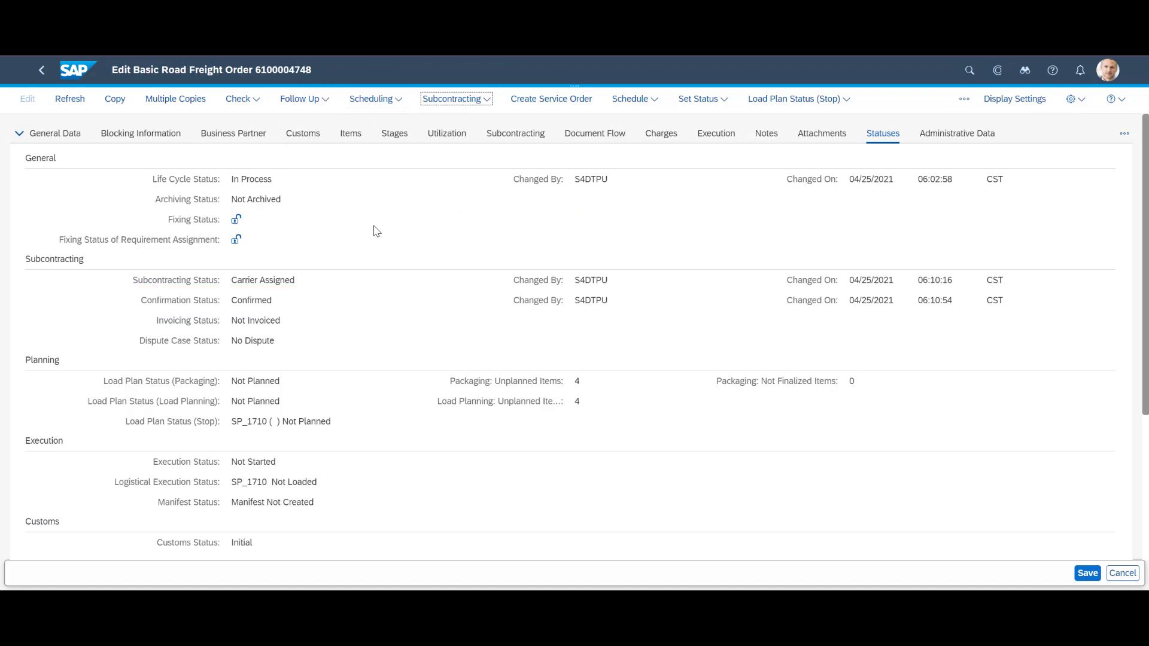
click(964, 99)
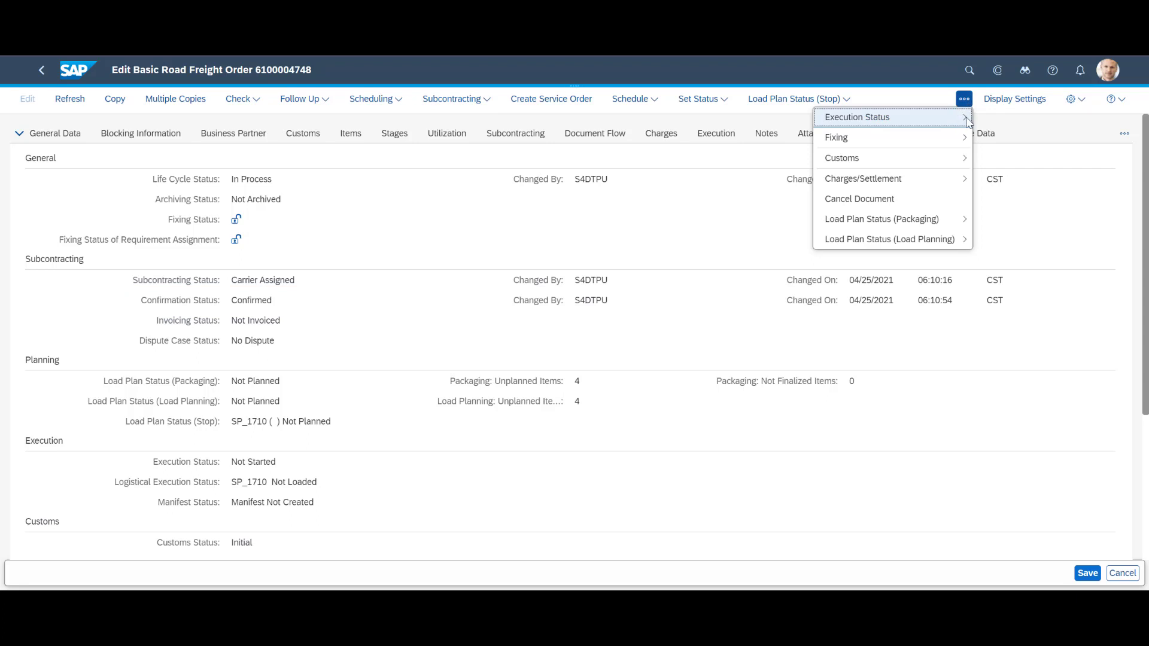
mouse_move(969, 120)
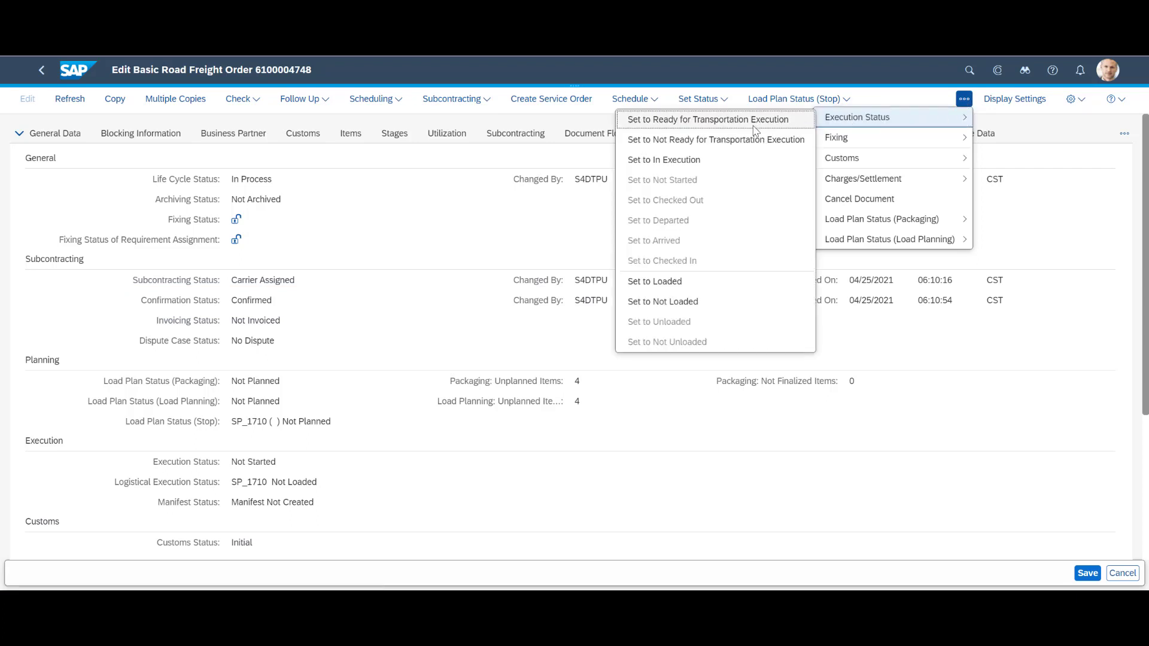
click(698, 166)
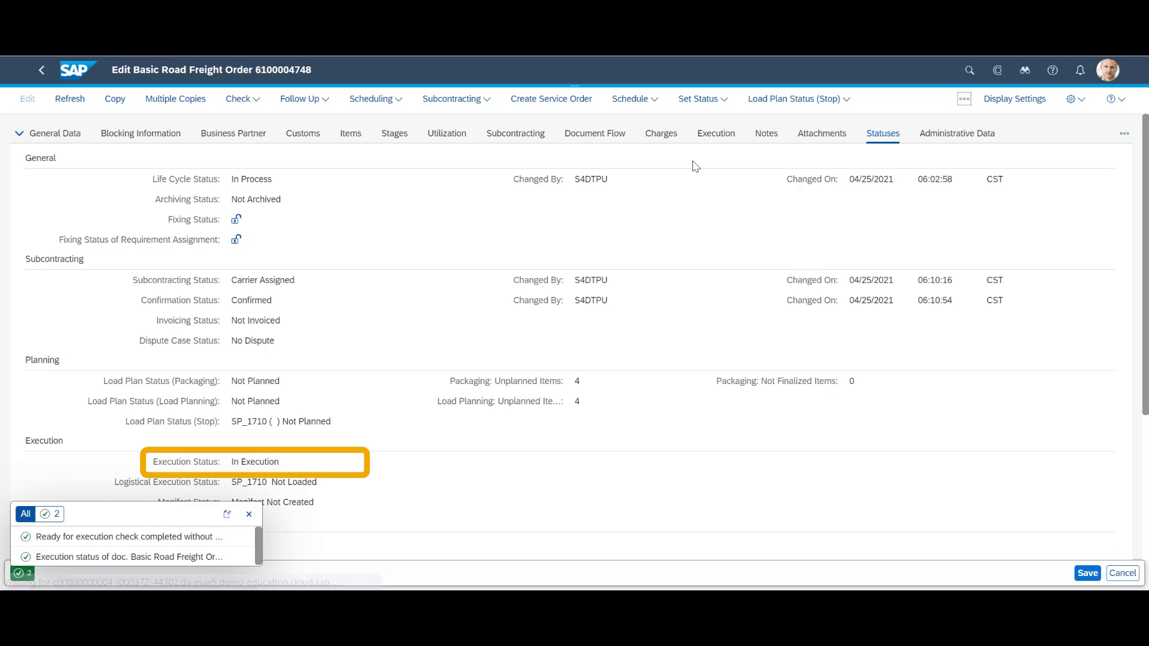
click(249, 514)
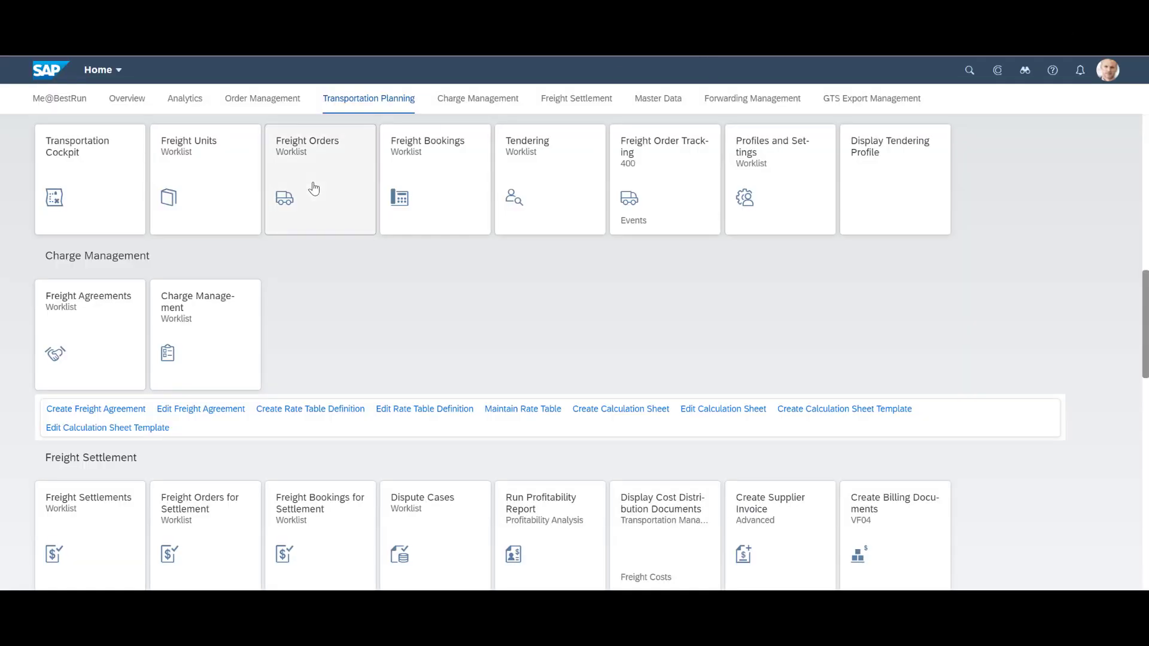
click(314, 188)
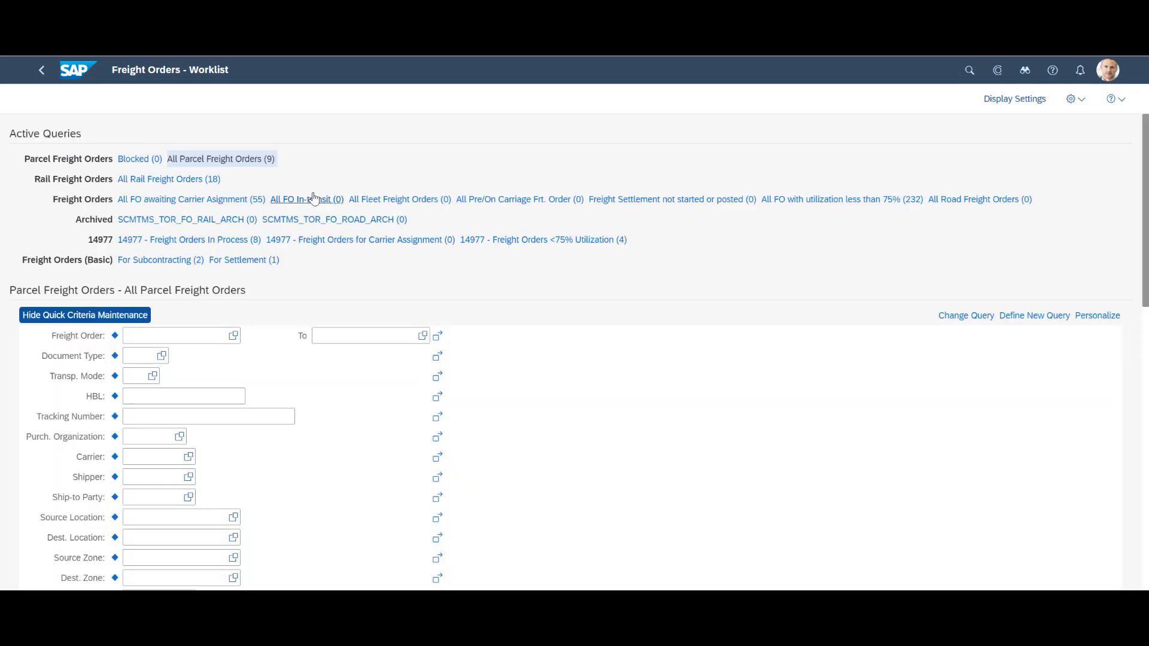
click(252, 262)
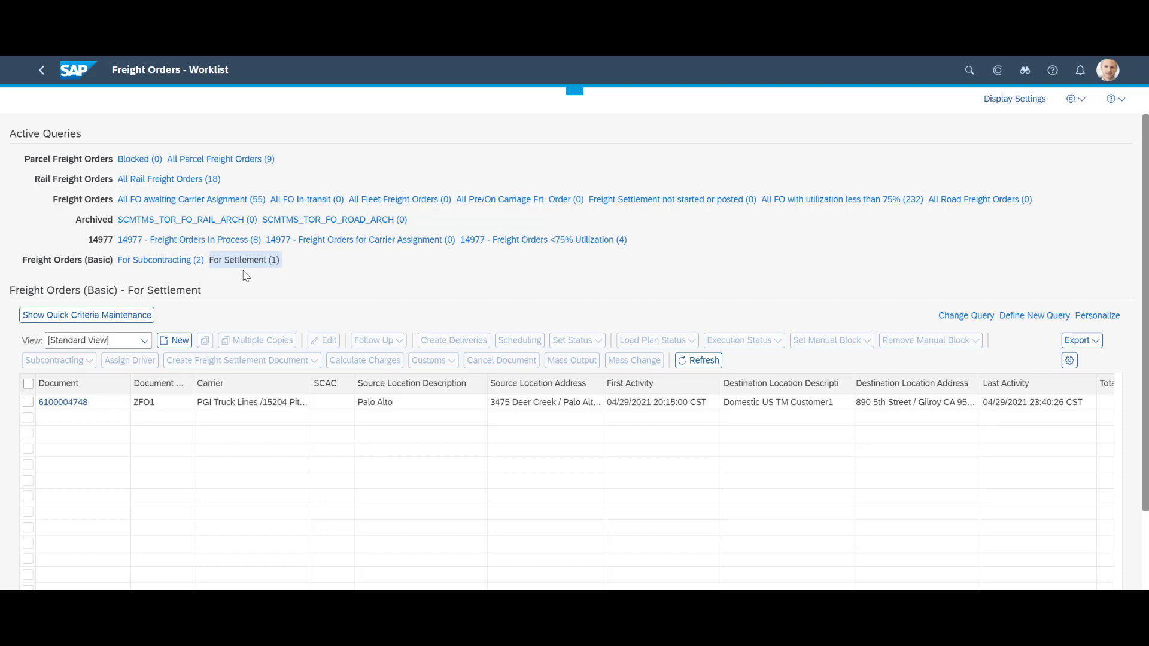
click(63, 404)
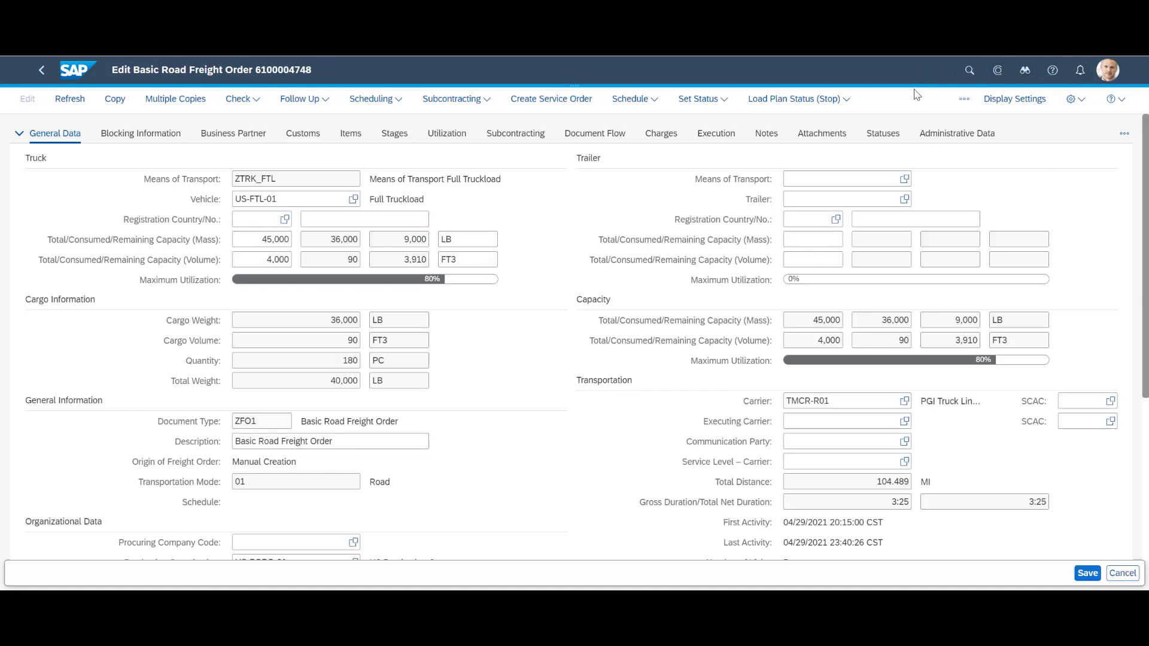
click(964, 99)
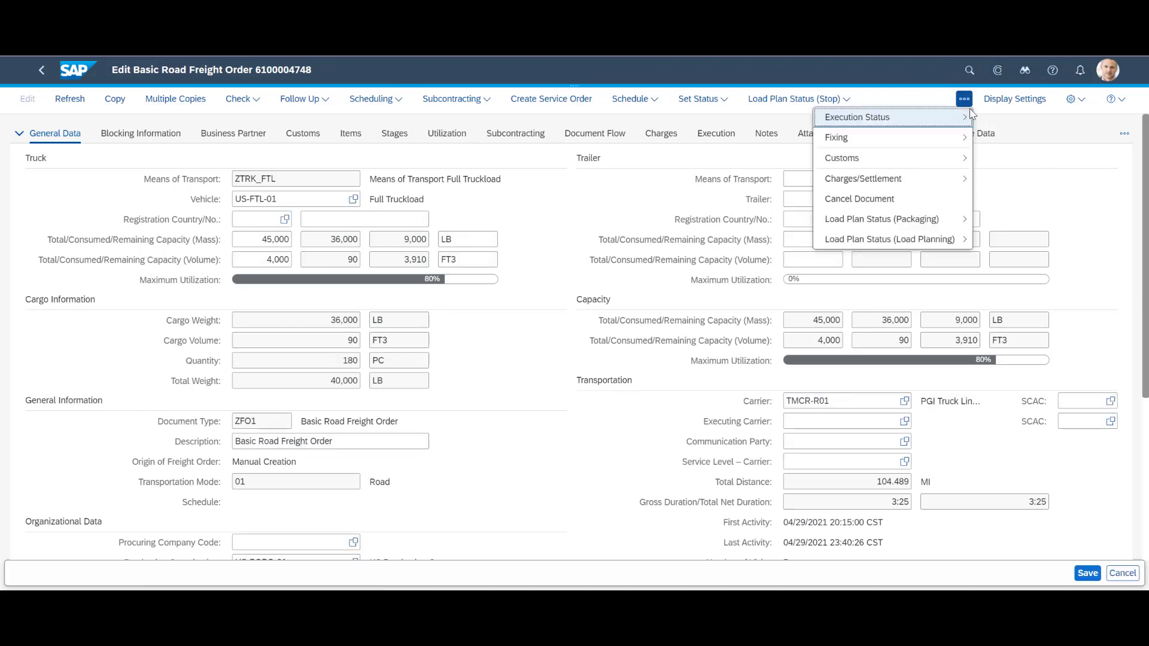
mouse_move(957, 179)
click(1010, 190)
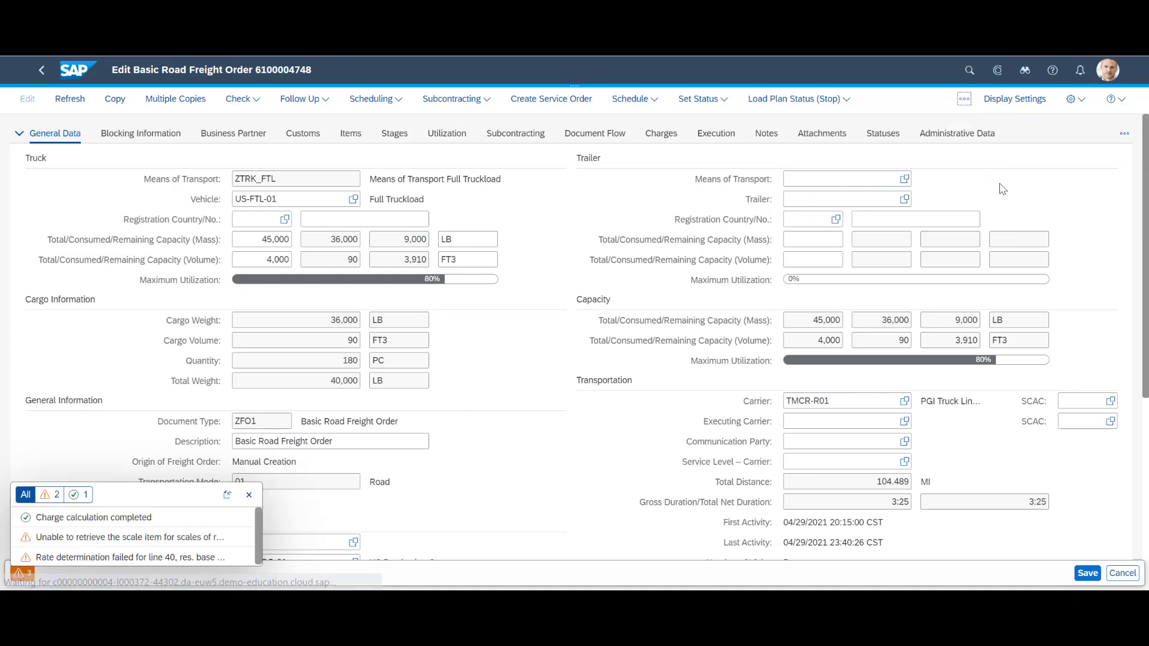
click(249, 494)
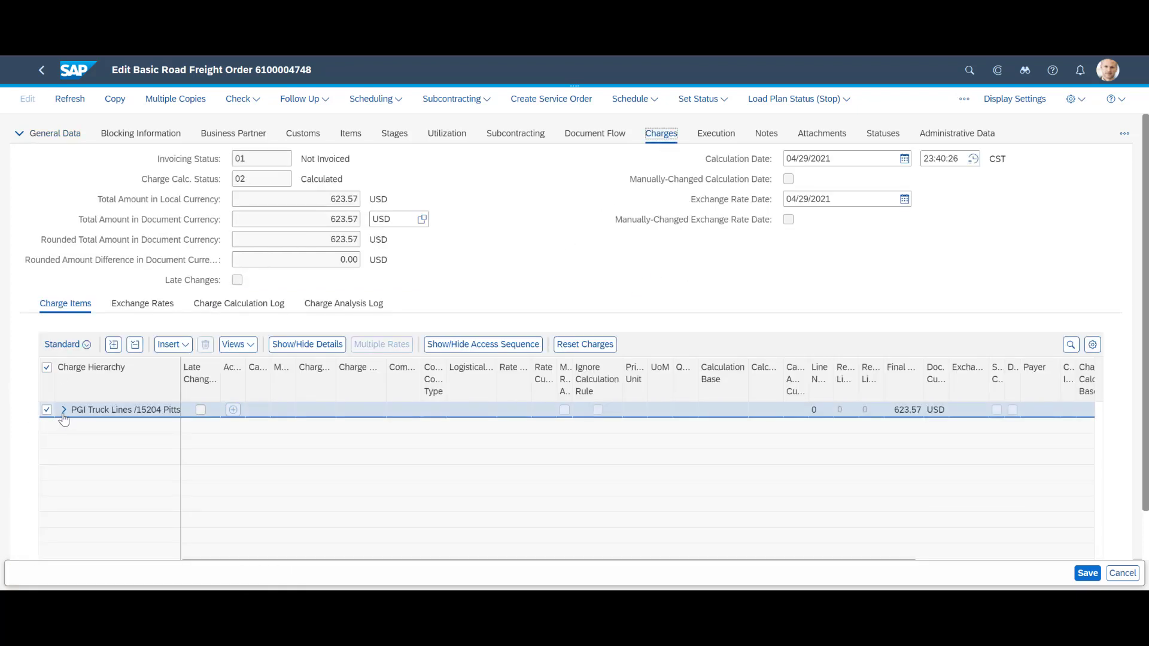
Review the PGI Truck Lines charge items, showing Basic Freight details for the 623.57 USD total.
click(64, 409)
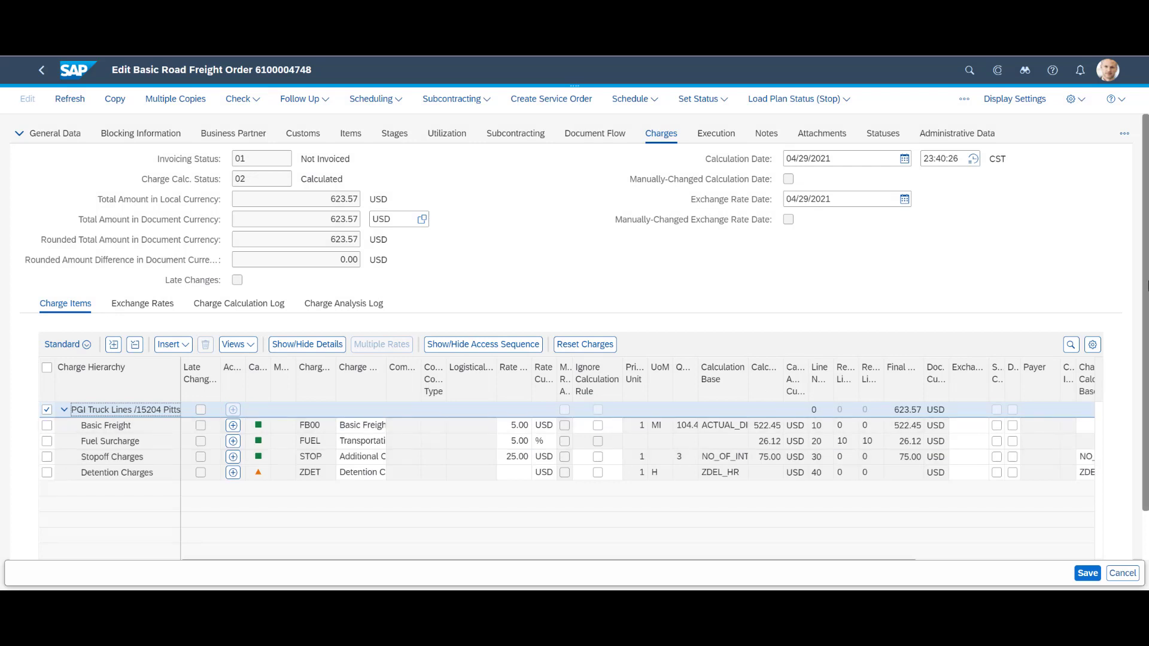
scroll(1147, 289, down, 2)
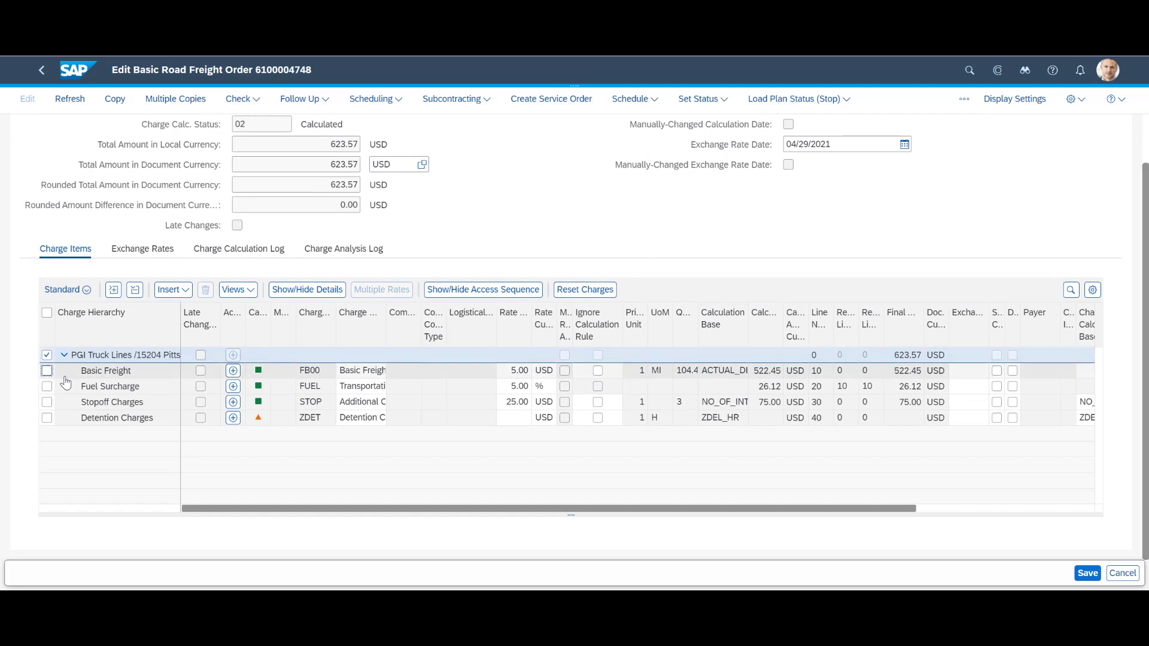
click(315, 375)
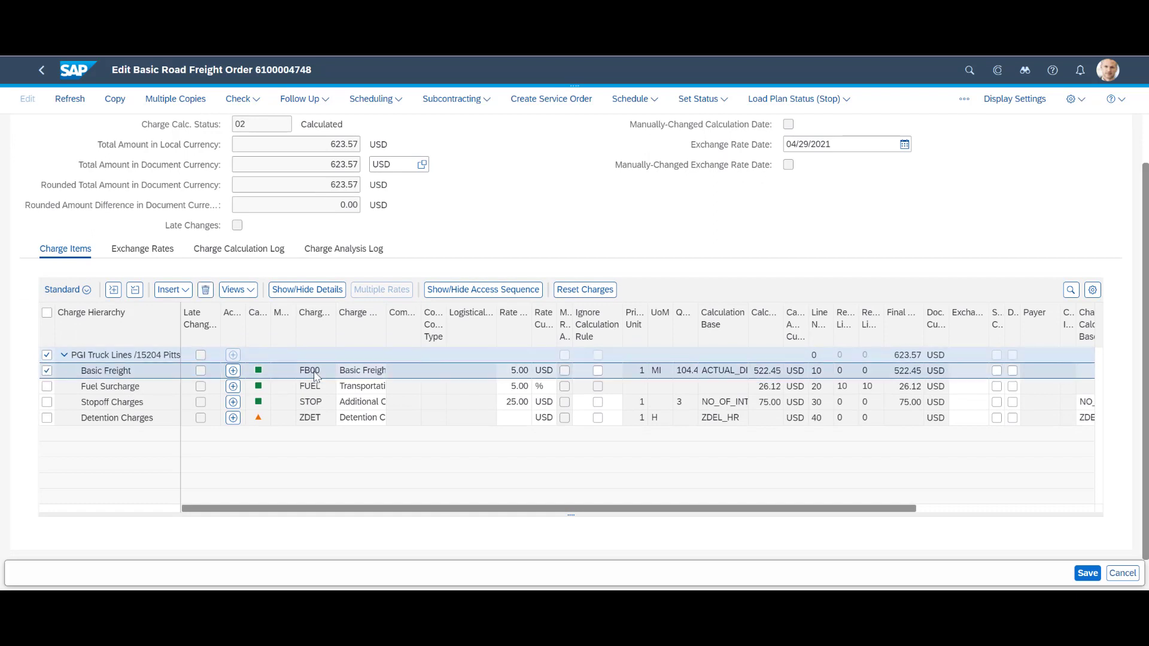
click(306, 292)
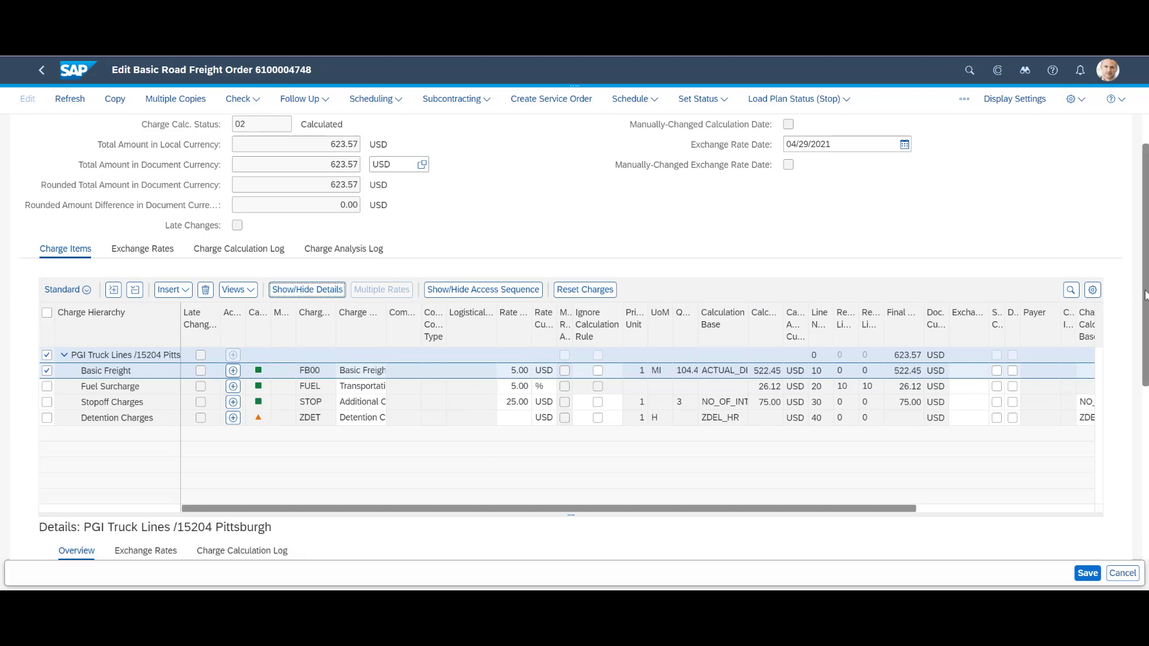
scroll(1146, 374, down, 3)
drag(1146, 374, 1147, 453)
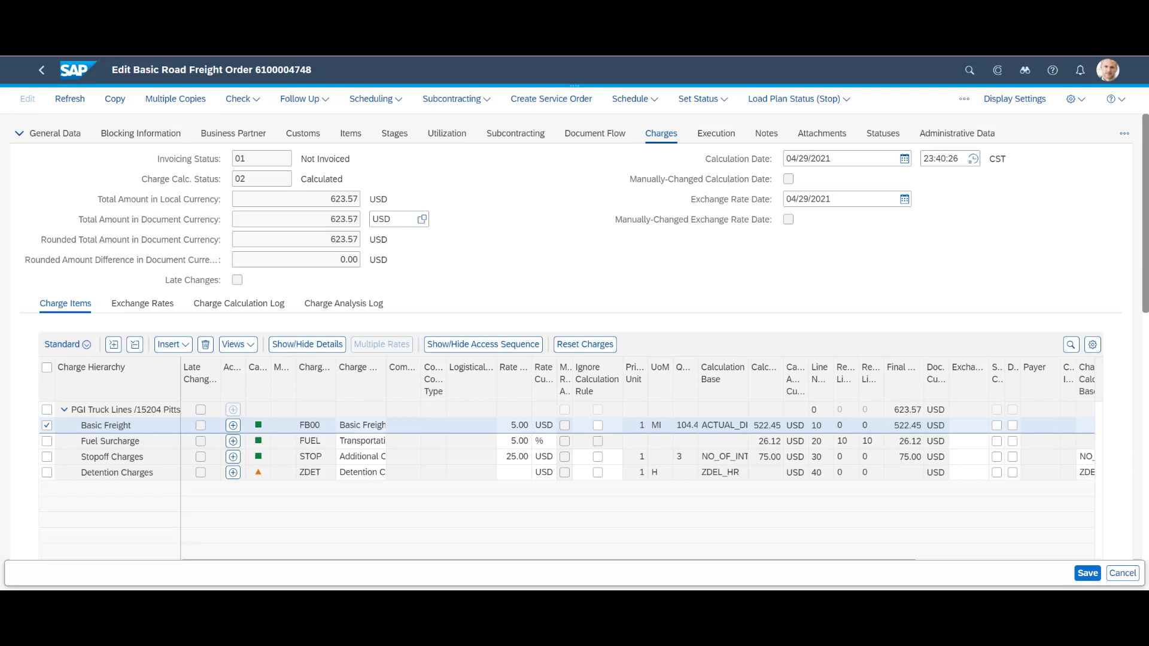
click(964, 100)
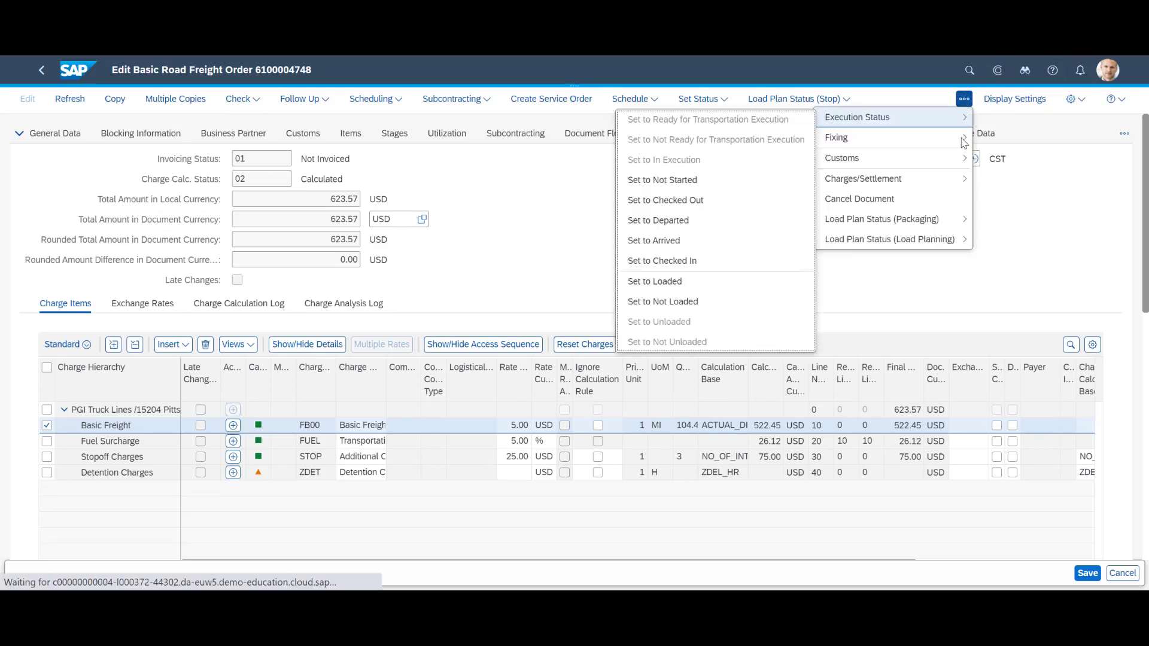
mouse_move(954, 178)
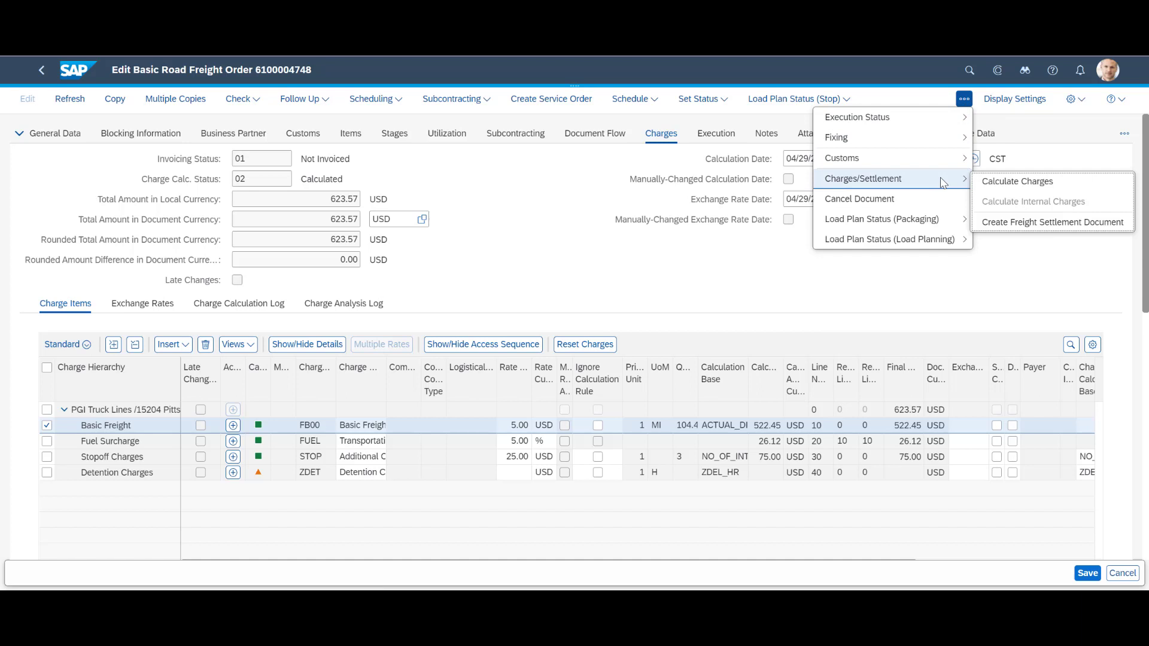
click(1022, 228)
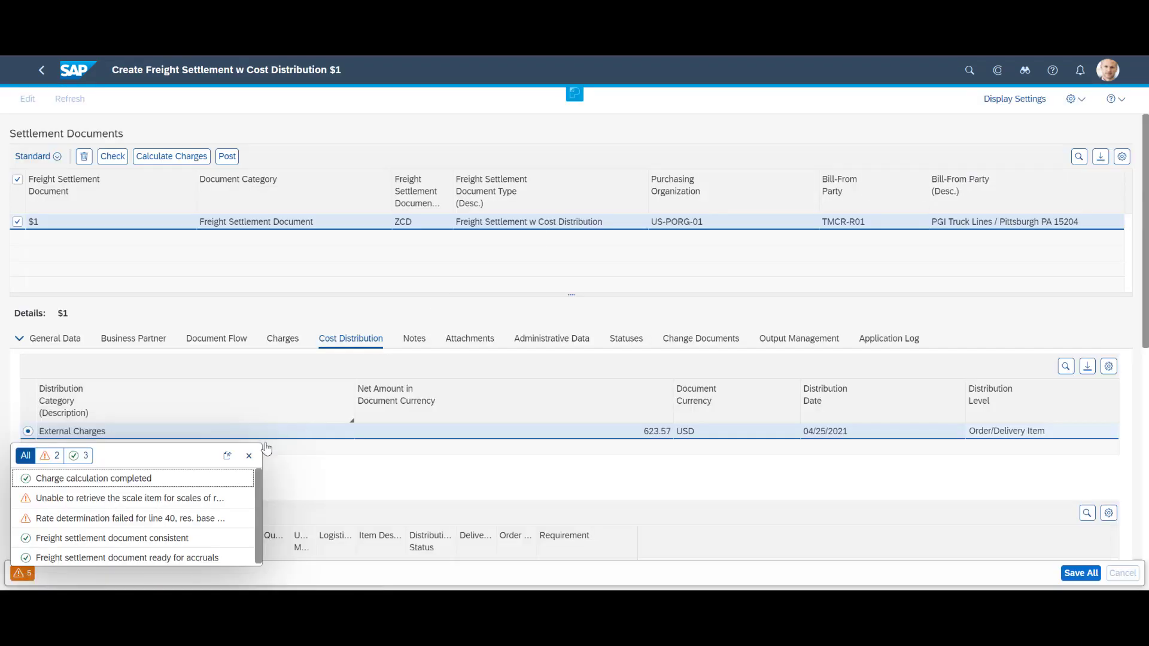
click(249, 456)
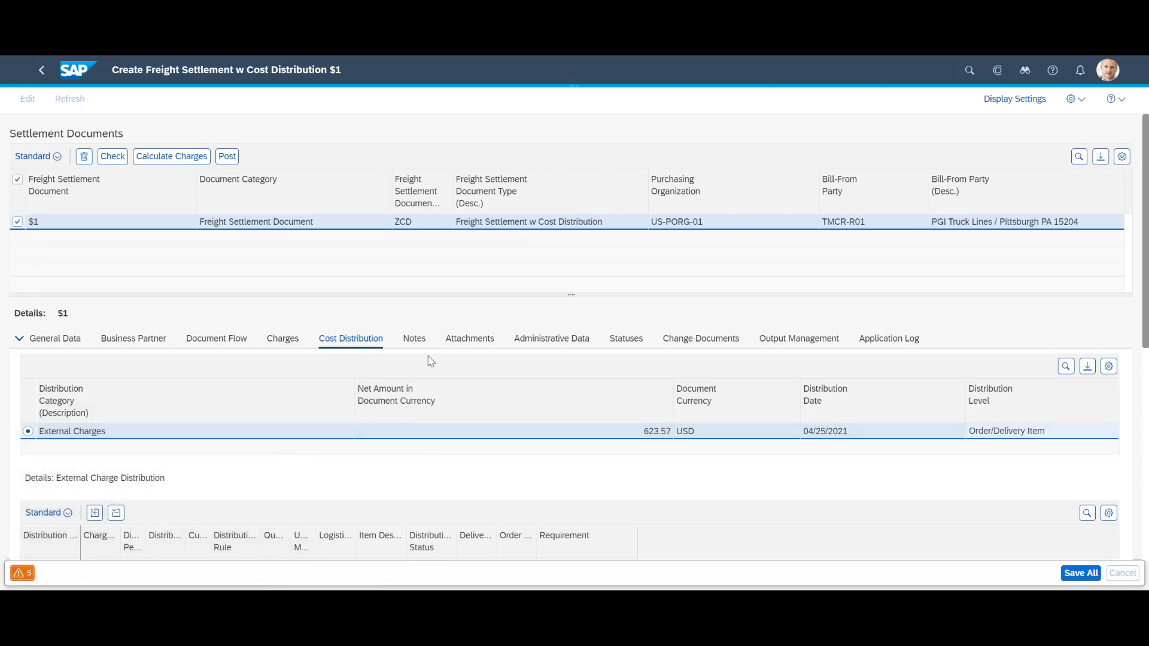
scroll(431, 360, down, 3)
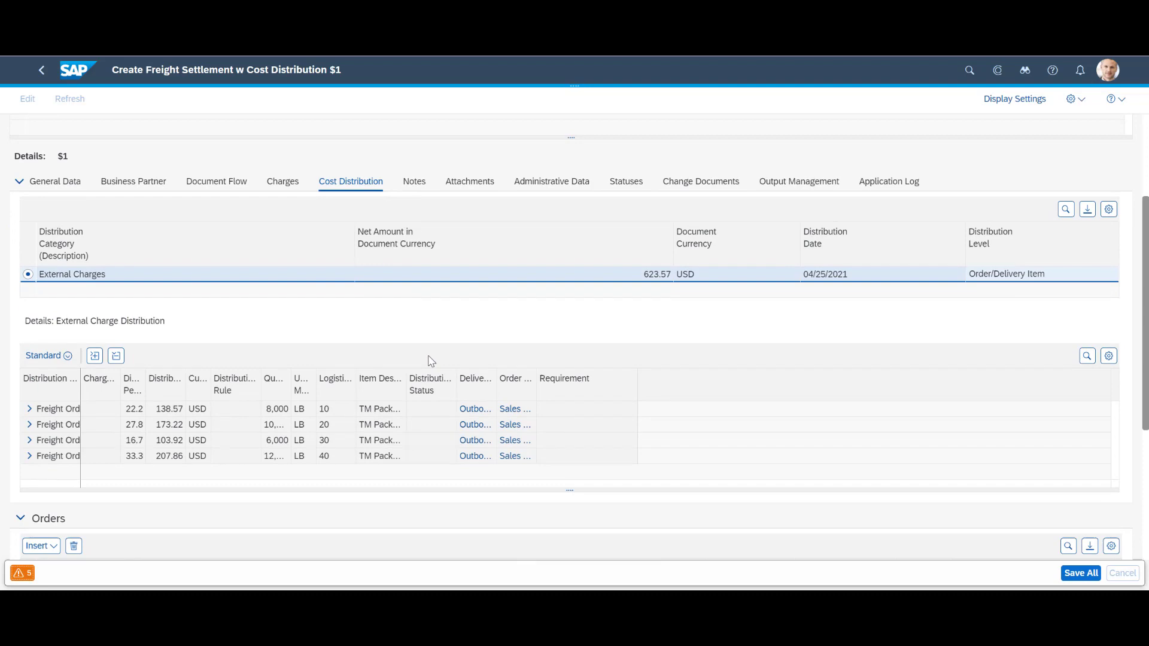
scroll(431, 360, up, 3)
click(227, 156)
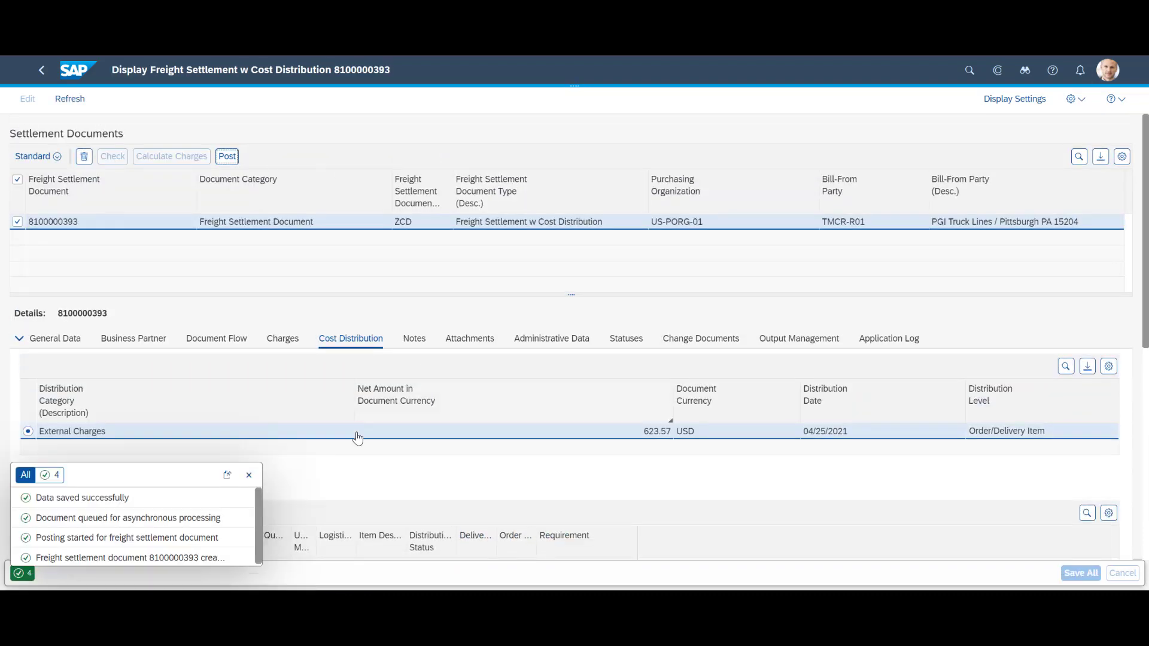
click(254, 473)
scroll(358, 350, down, 5)
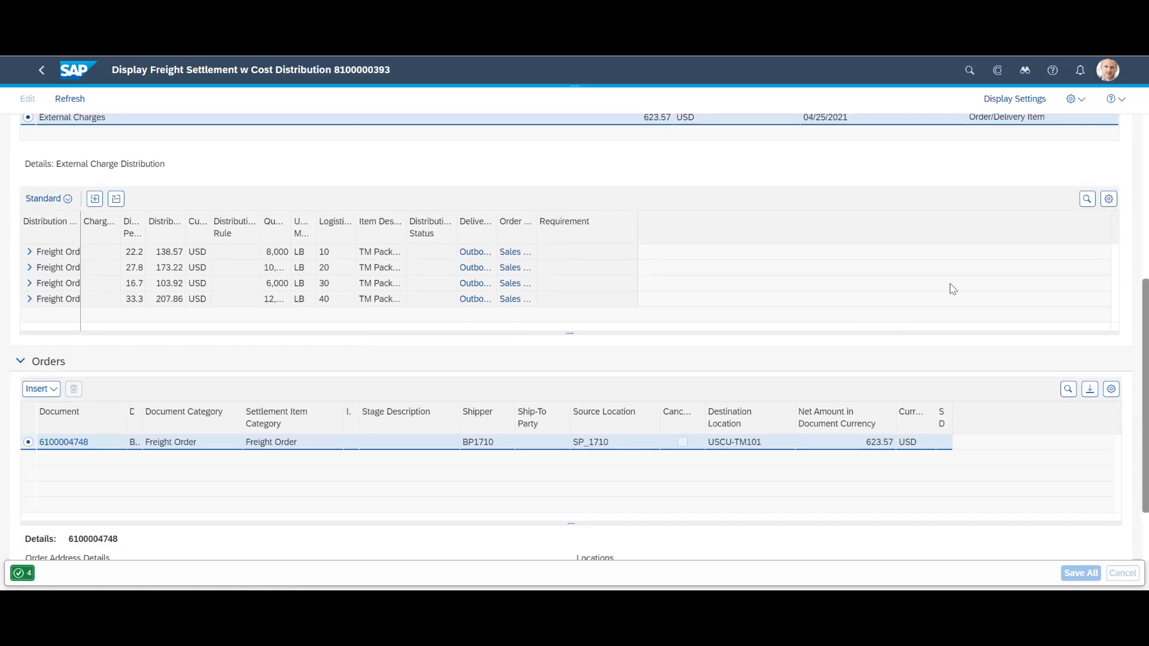
scroll(952, 289, down, 1)
scroll(952, 289, down, 2)
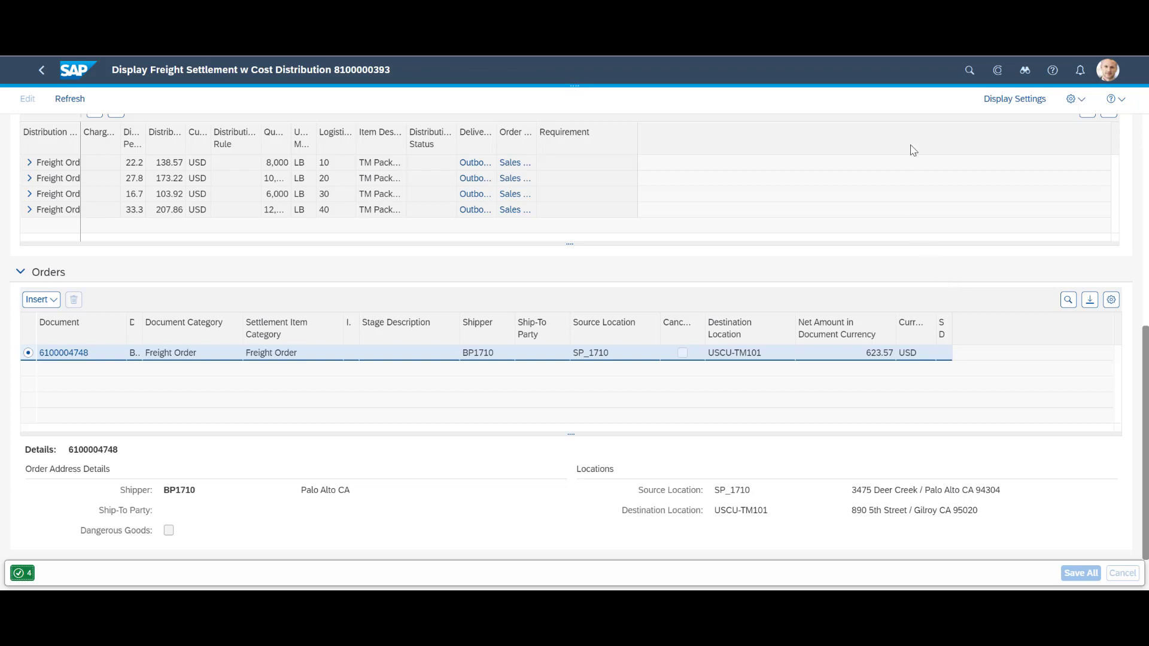
mouse_move(574, 94)
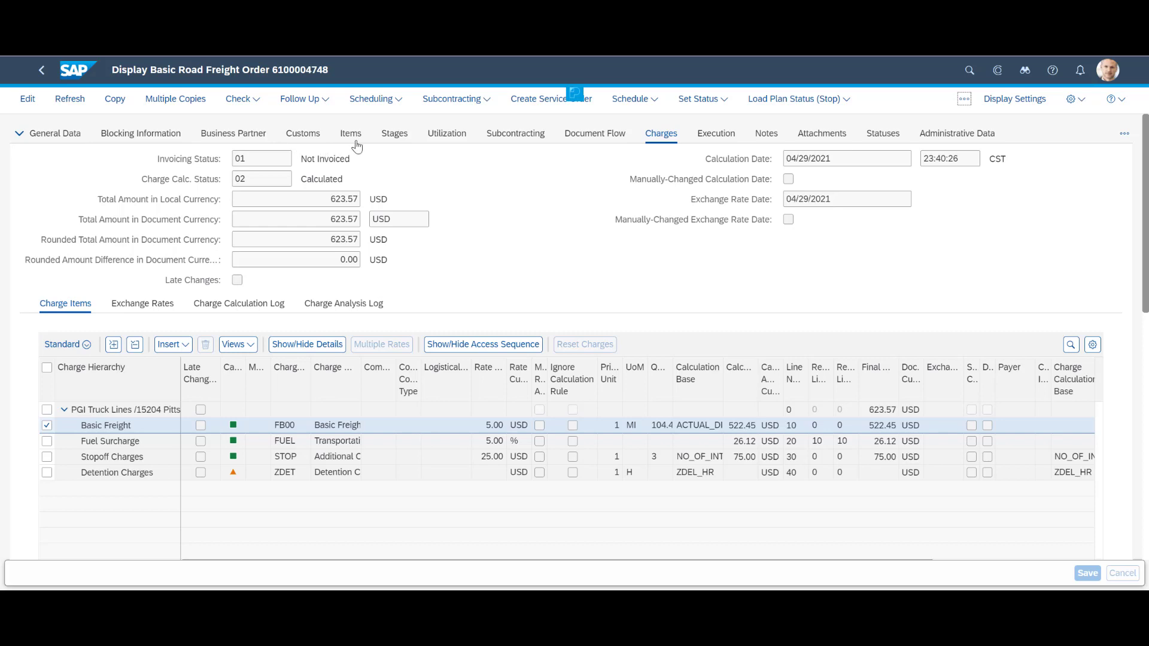
click(585, 141)
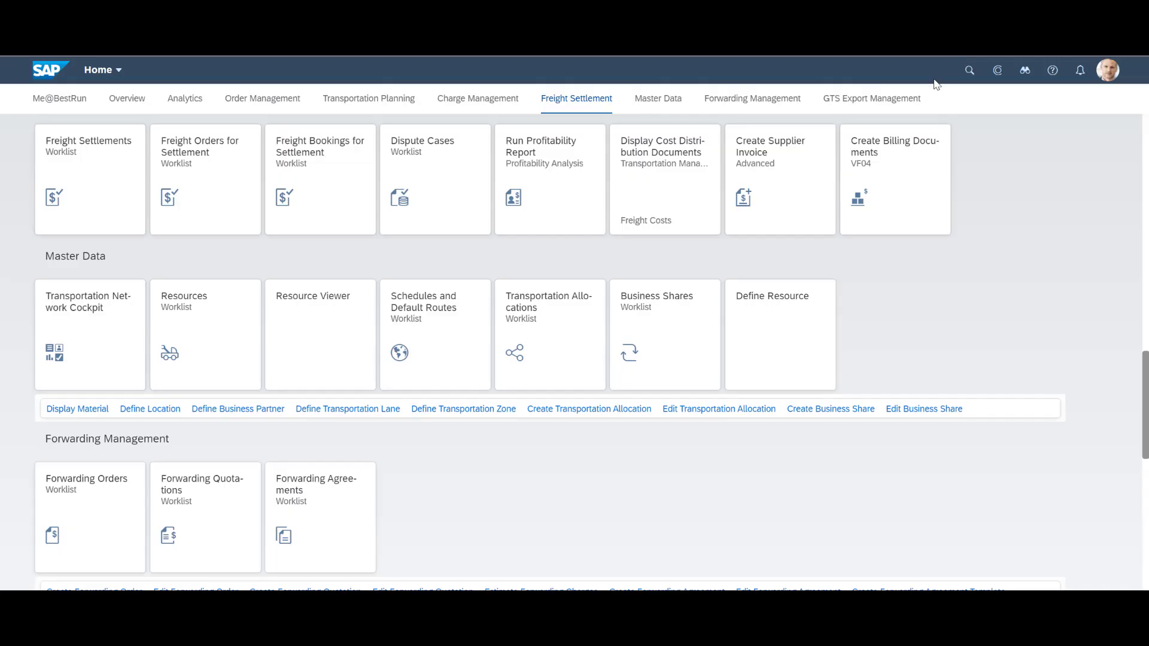
Start a new supplier invoice dated 04/25/2021 with reference 'Carrier Inv no'.
click(817, 196)
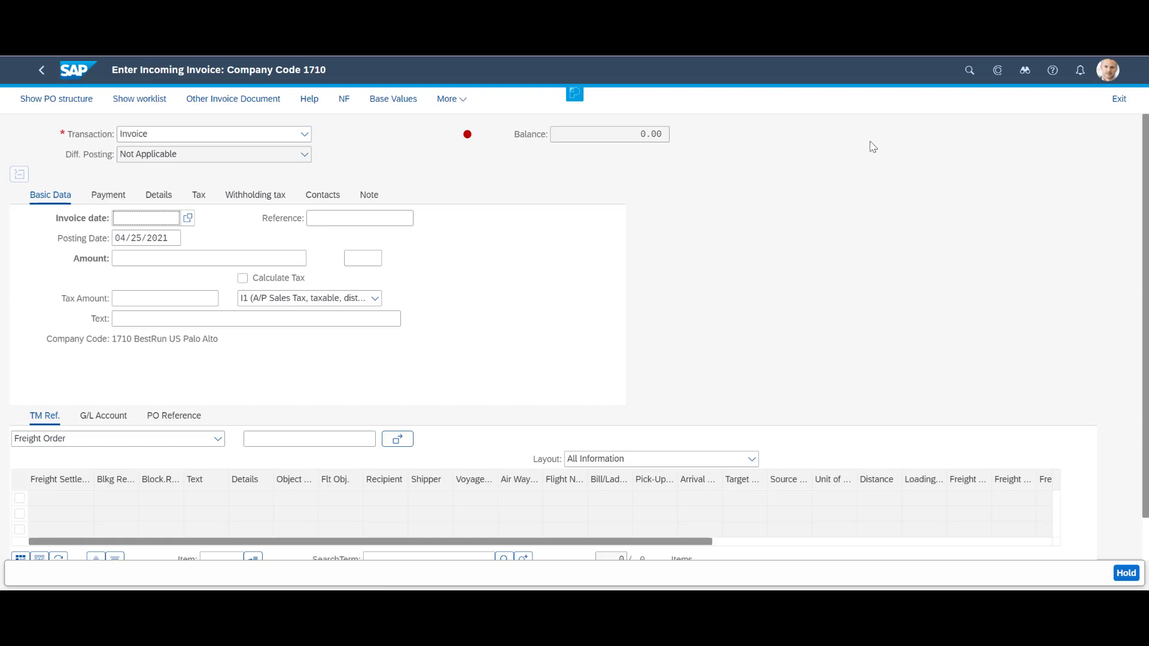
text(04/25/2021)
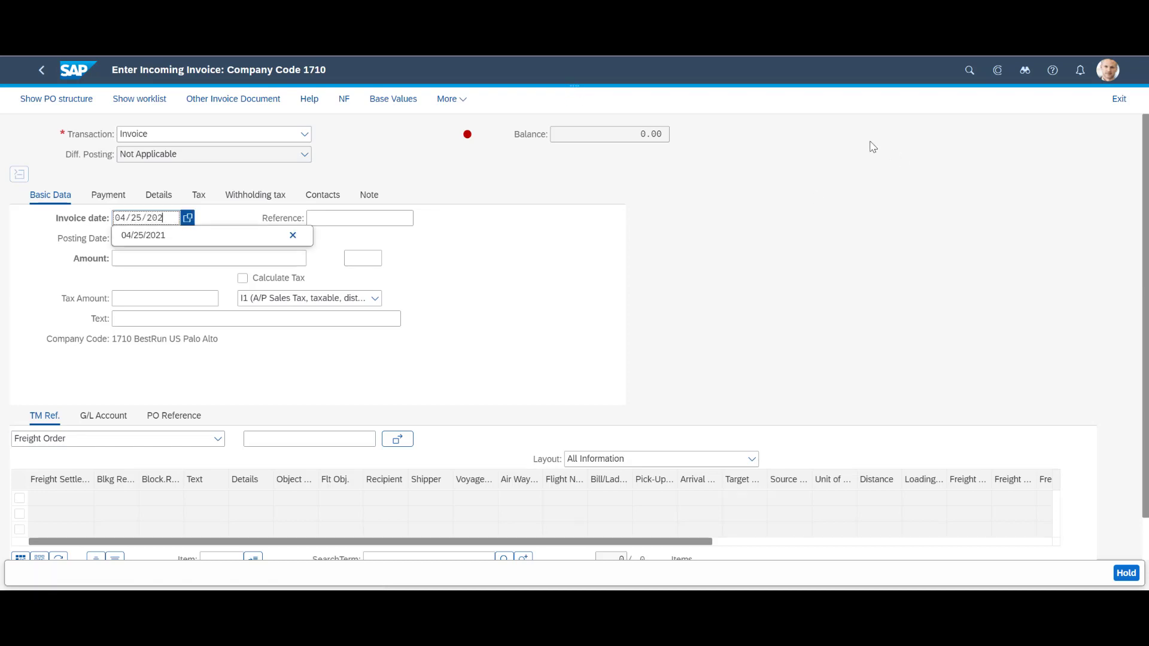
key(Tab)
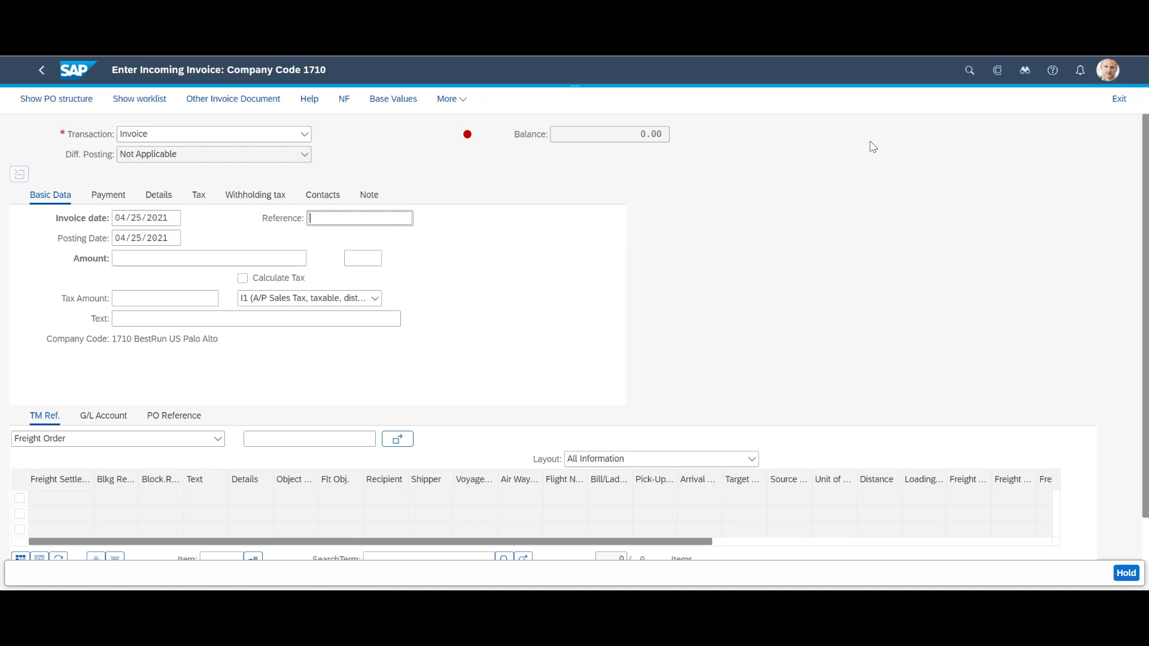
text(Carrier Inv no)
key(Tab)
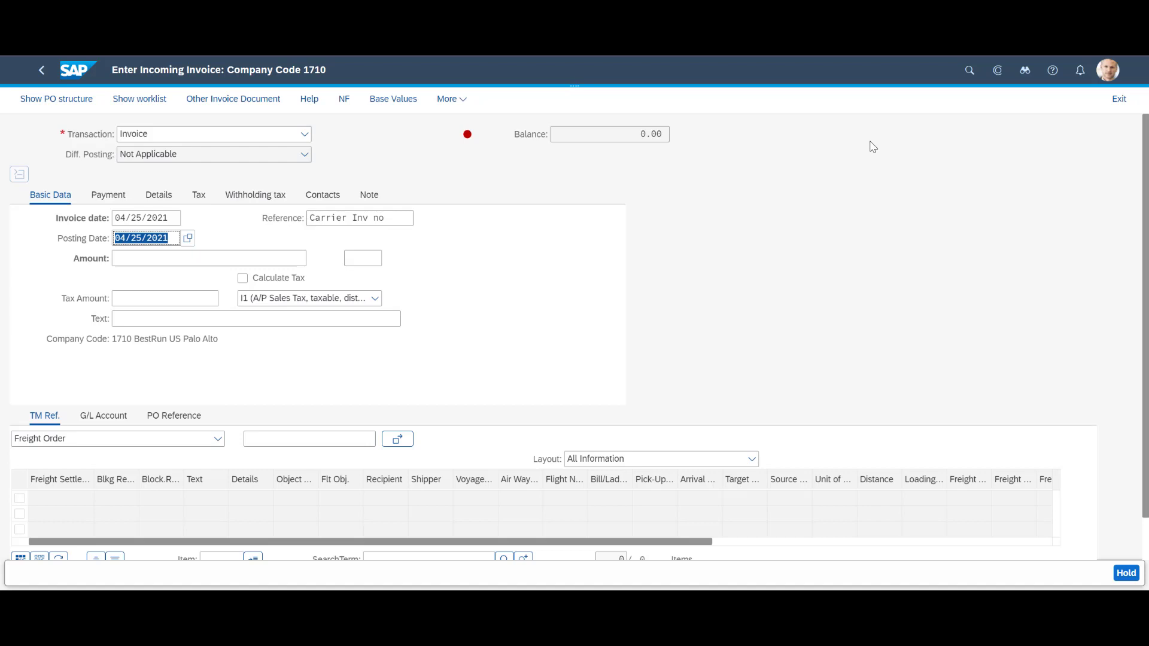
key(Tab)
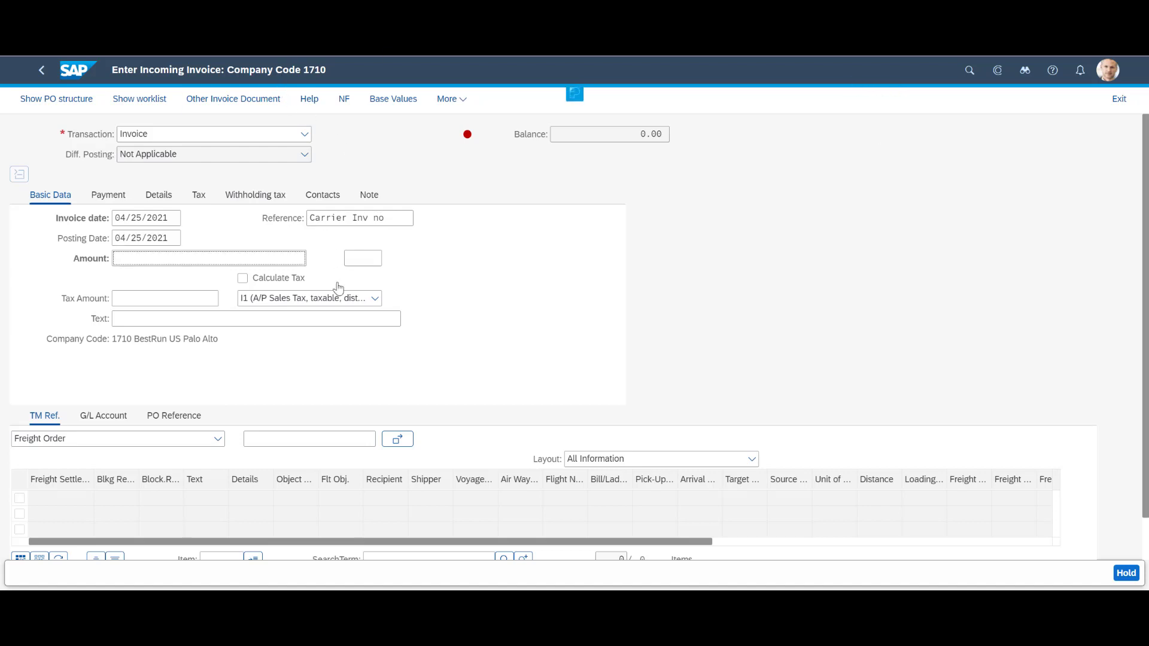
click(374, 298)
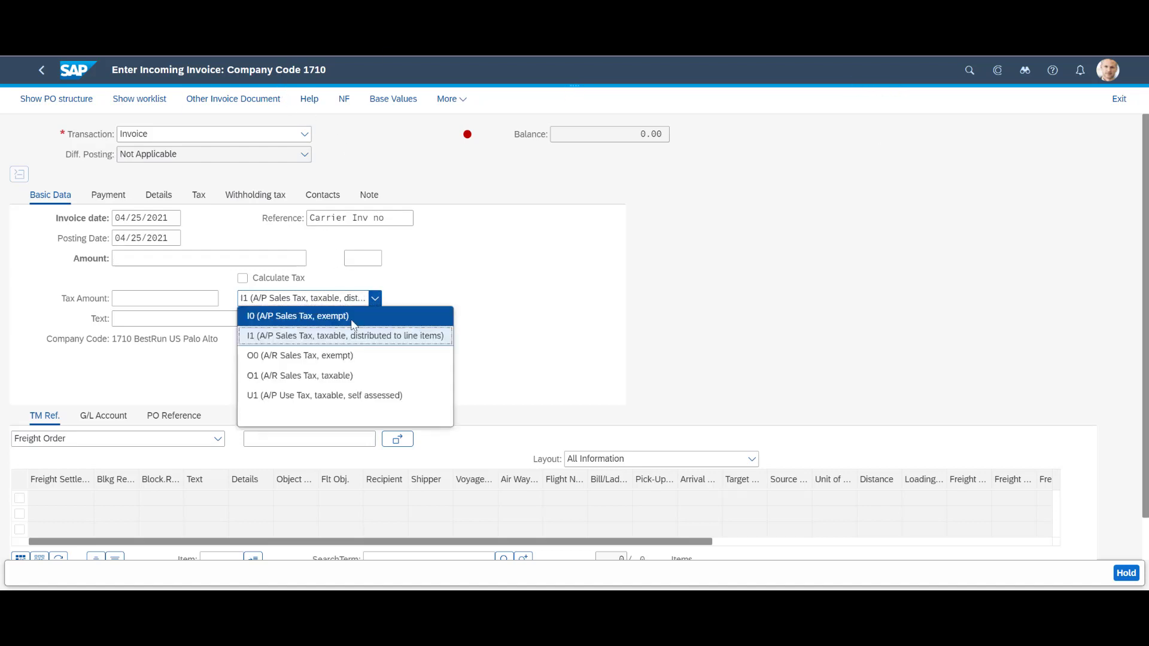
click(352, 321)
click(315, 436)
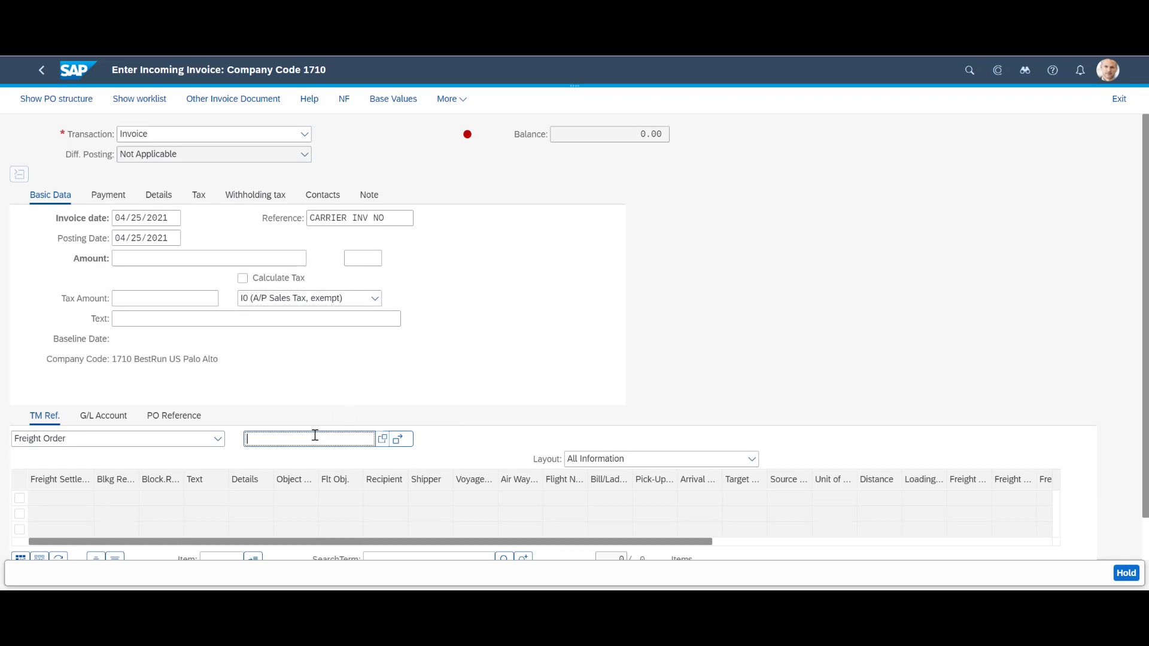
key(ctrl+v)
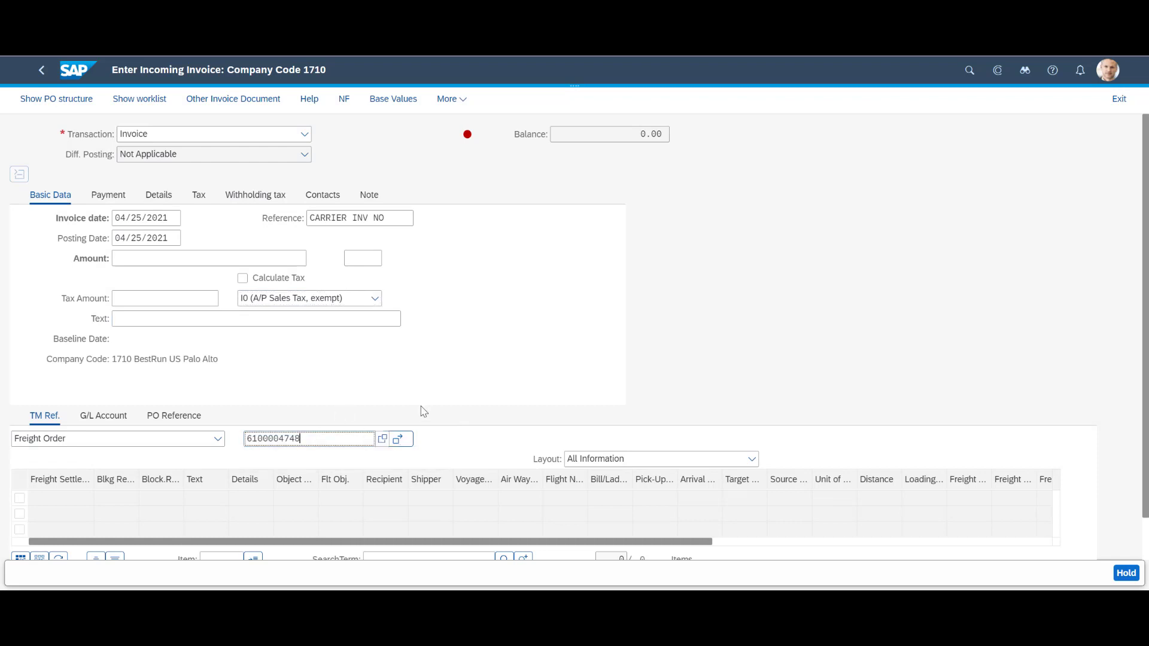
key(Return)
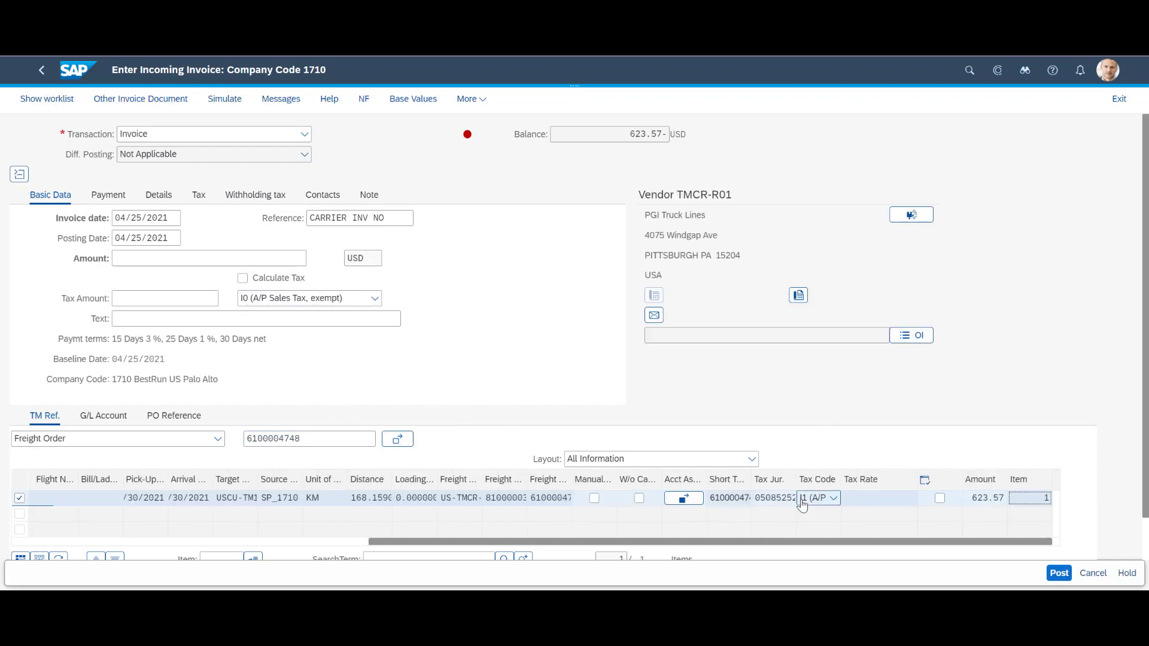
click(834, 499)
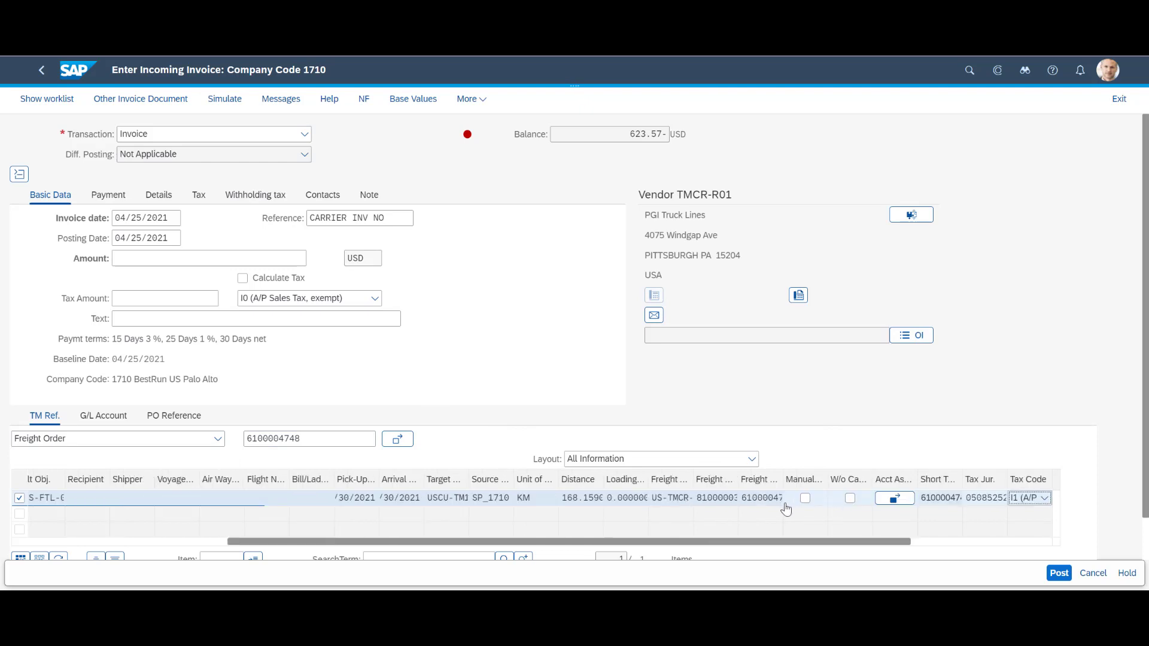
click(1045, 498)
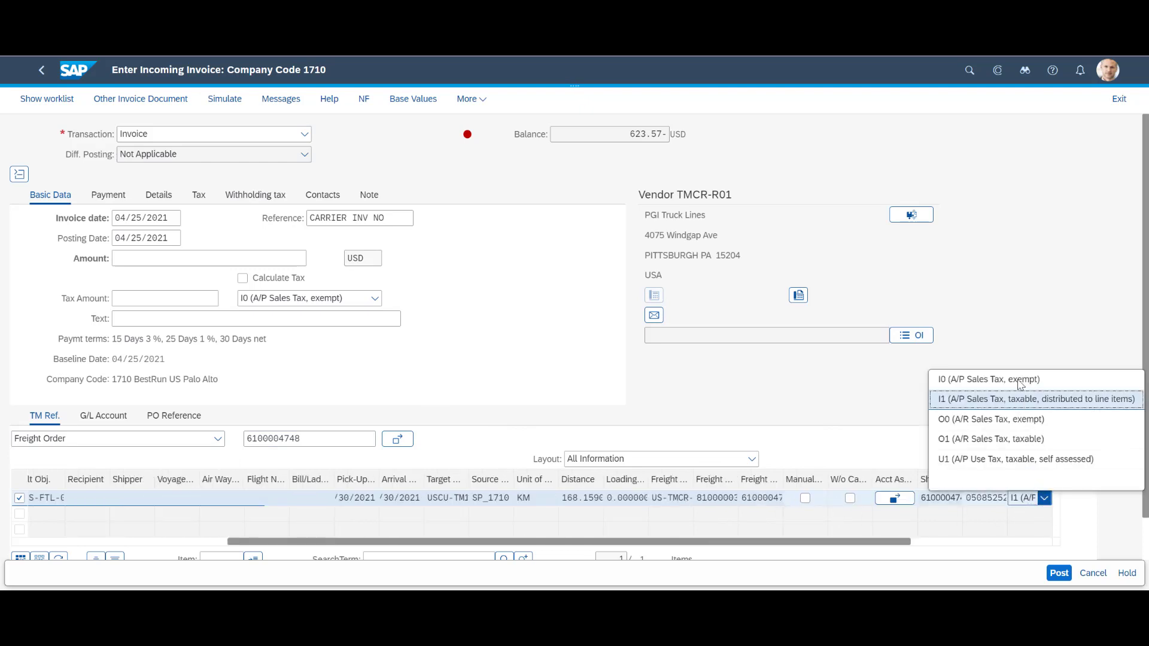
click(1024, 382)
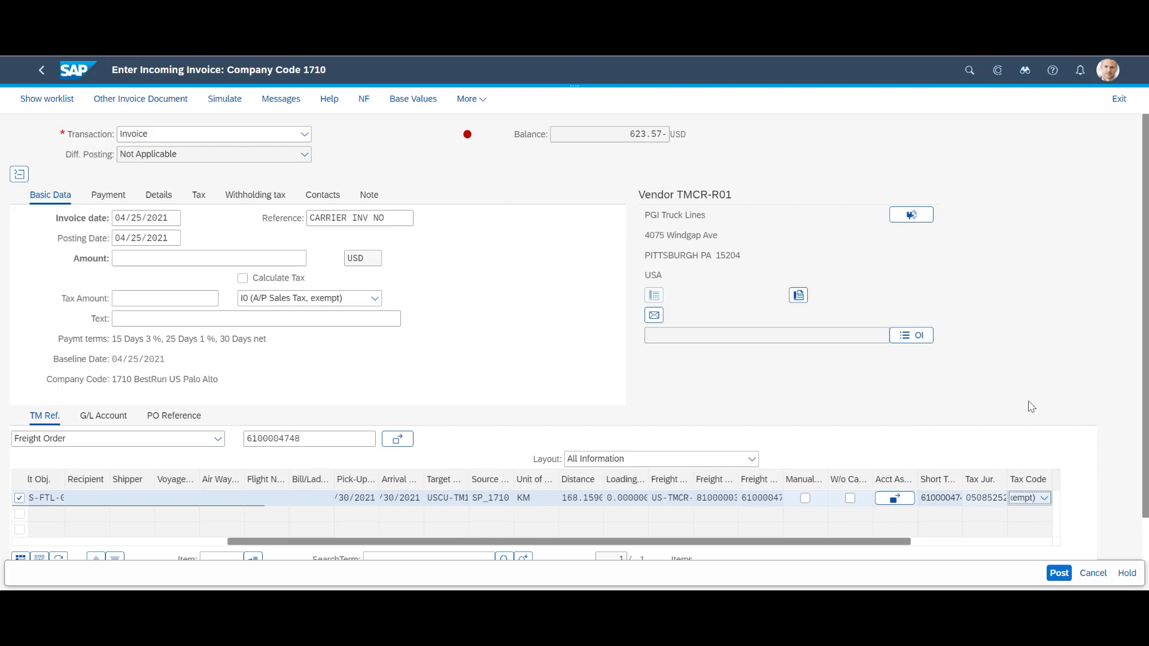
key(Tab)
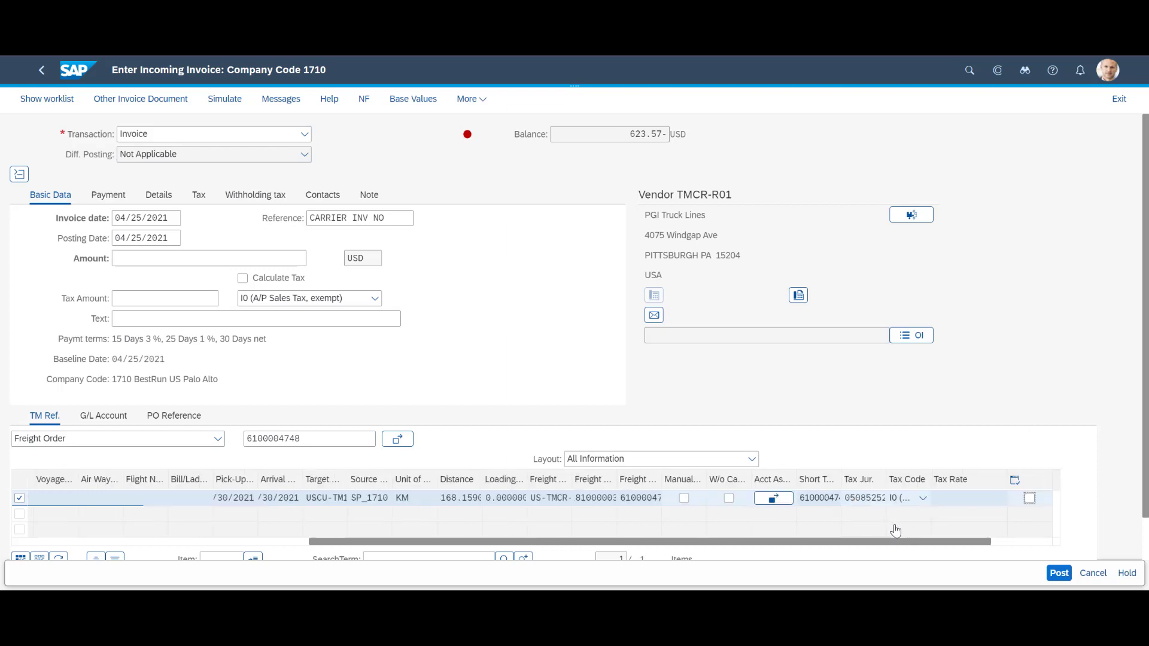
Enter the invoice amount 623.57 so the balance recalculates to 0.00.
drag(805, 542, 875, 546)
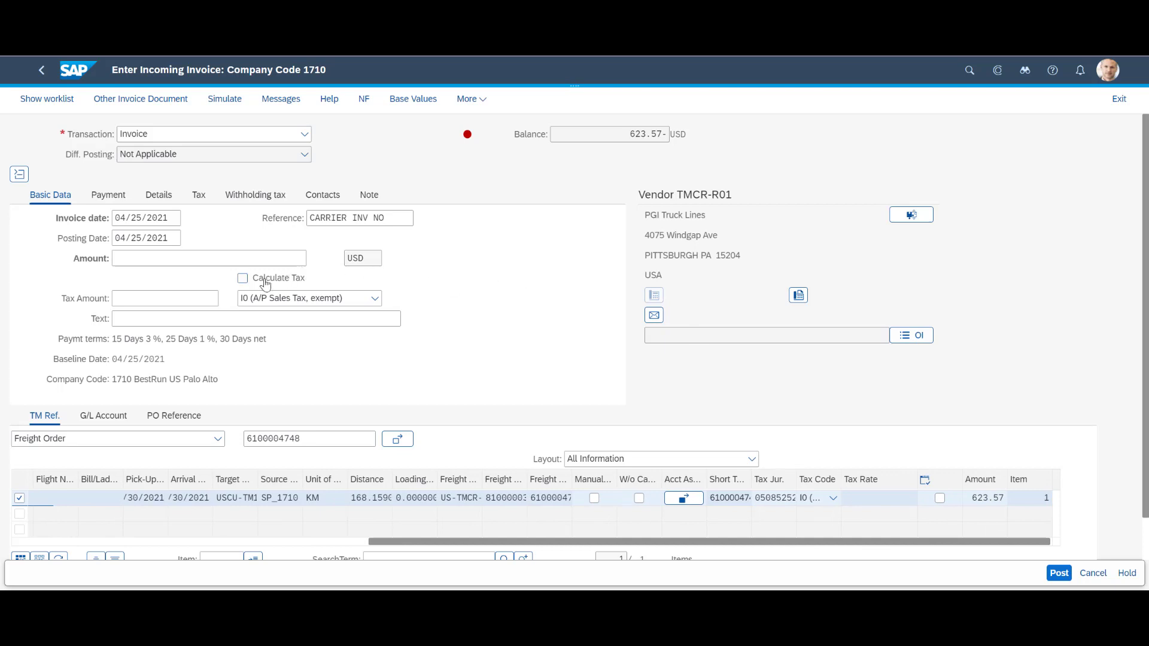
click(173, 298)
click(157, 259)
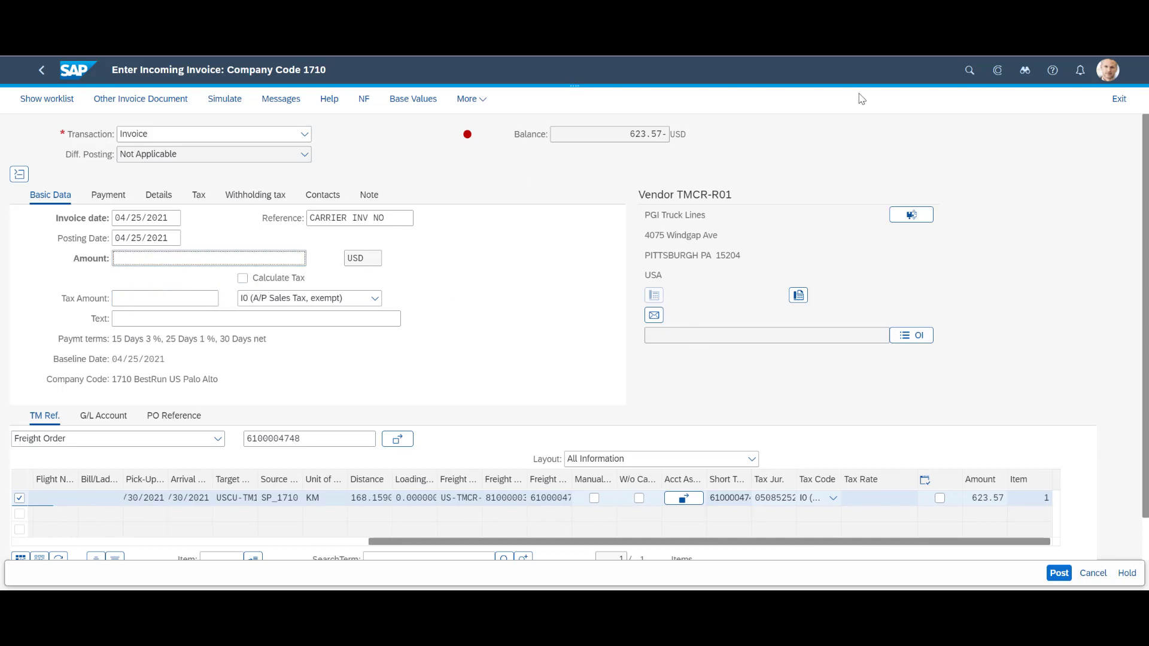
text(623.57)
key(Return)
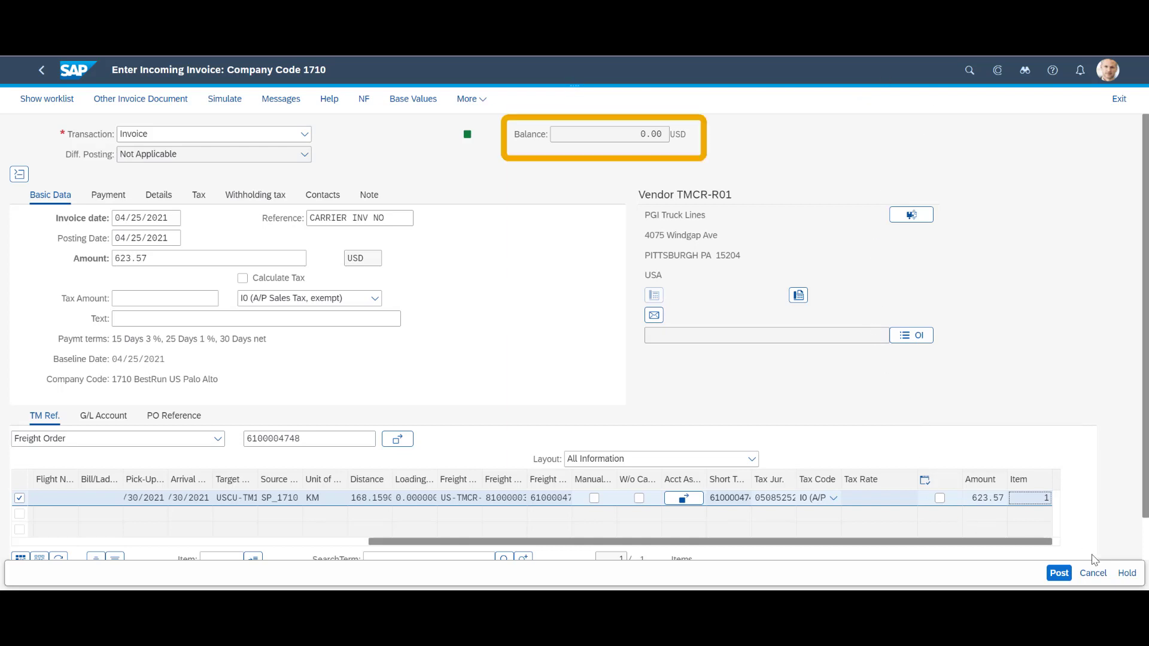
click(1058, 574)
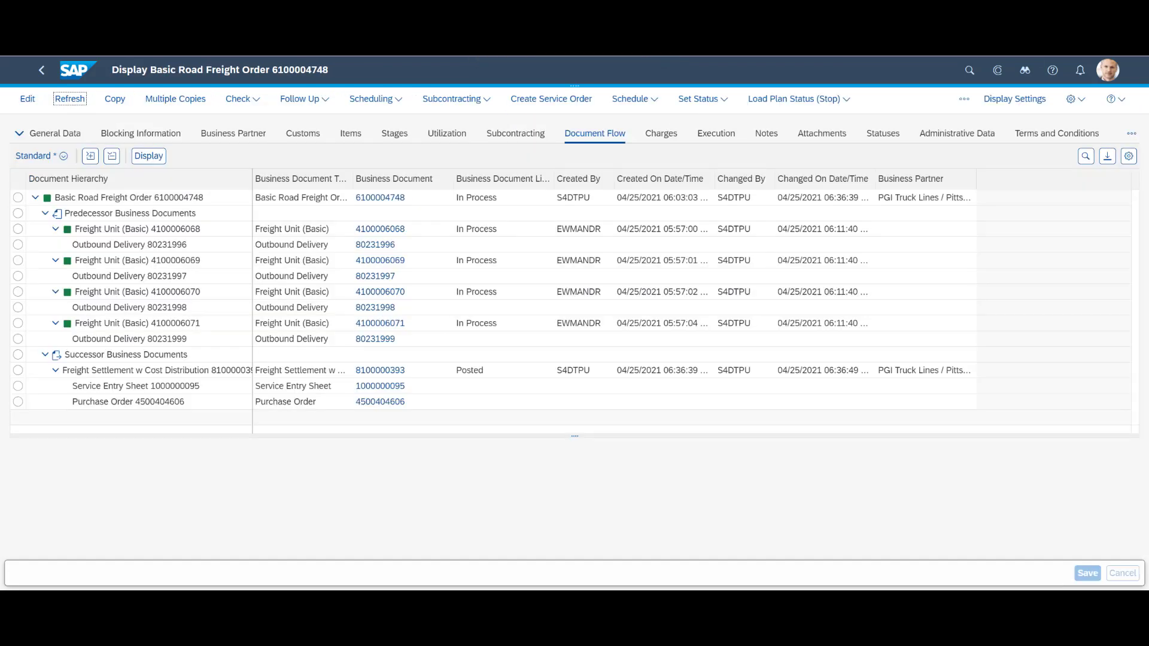
click(69, 98)
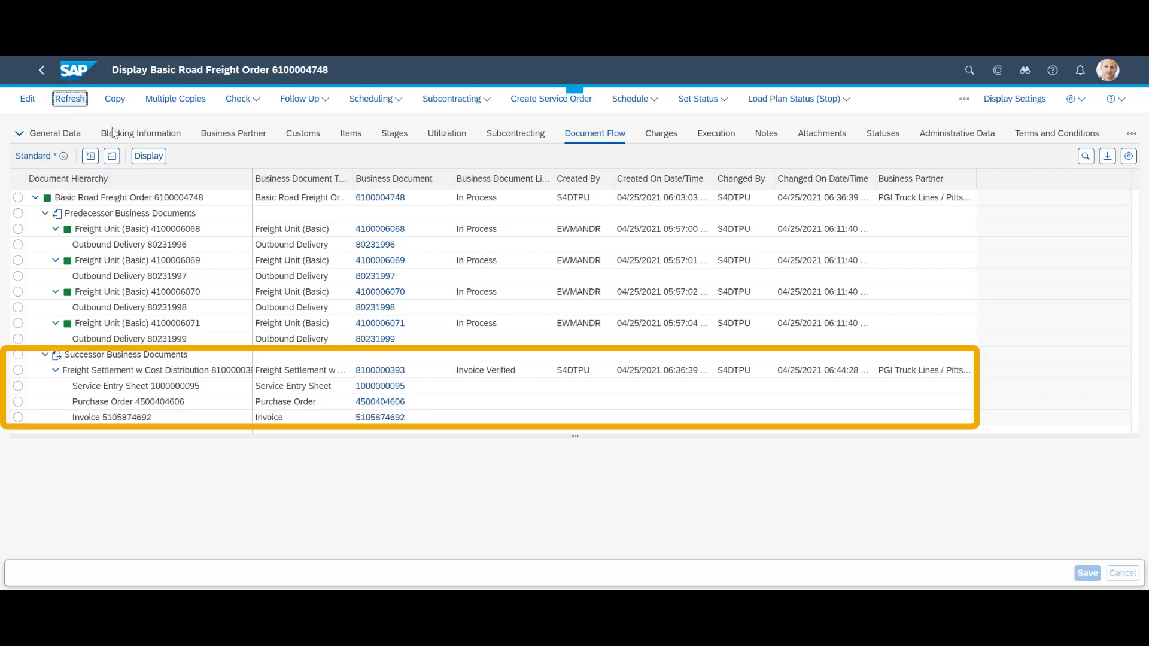